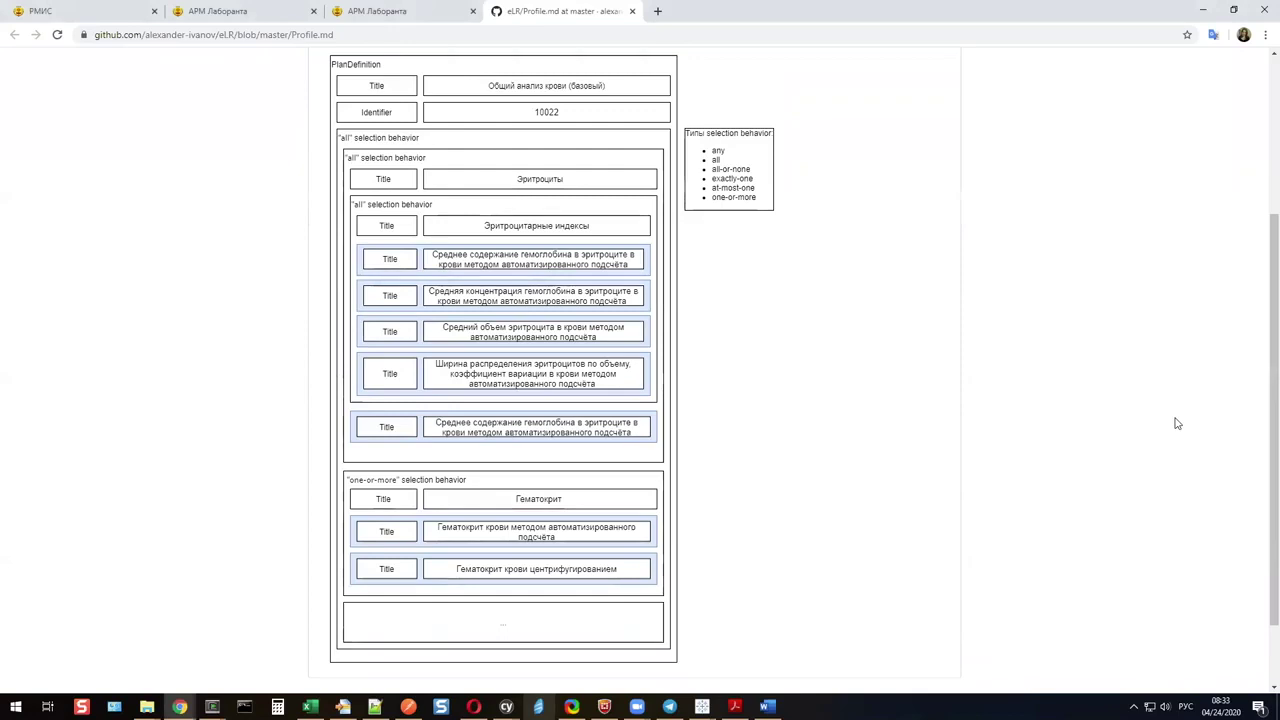
Open the bookmarked FHIR 1.6 specification in a new browser tab and go to its directory of published versions.
click(571, 706)
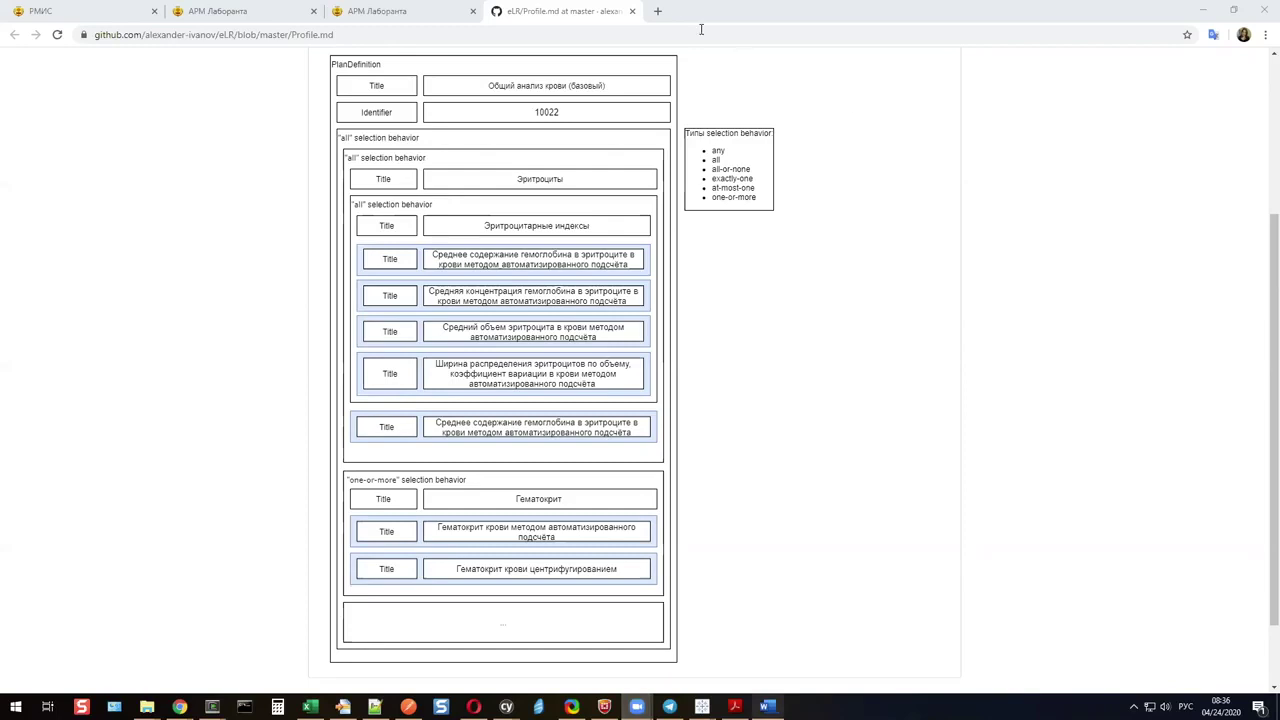
key(ctrl+t)
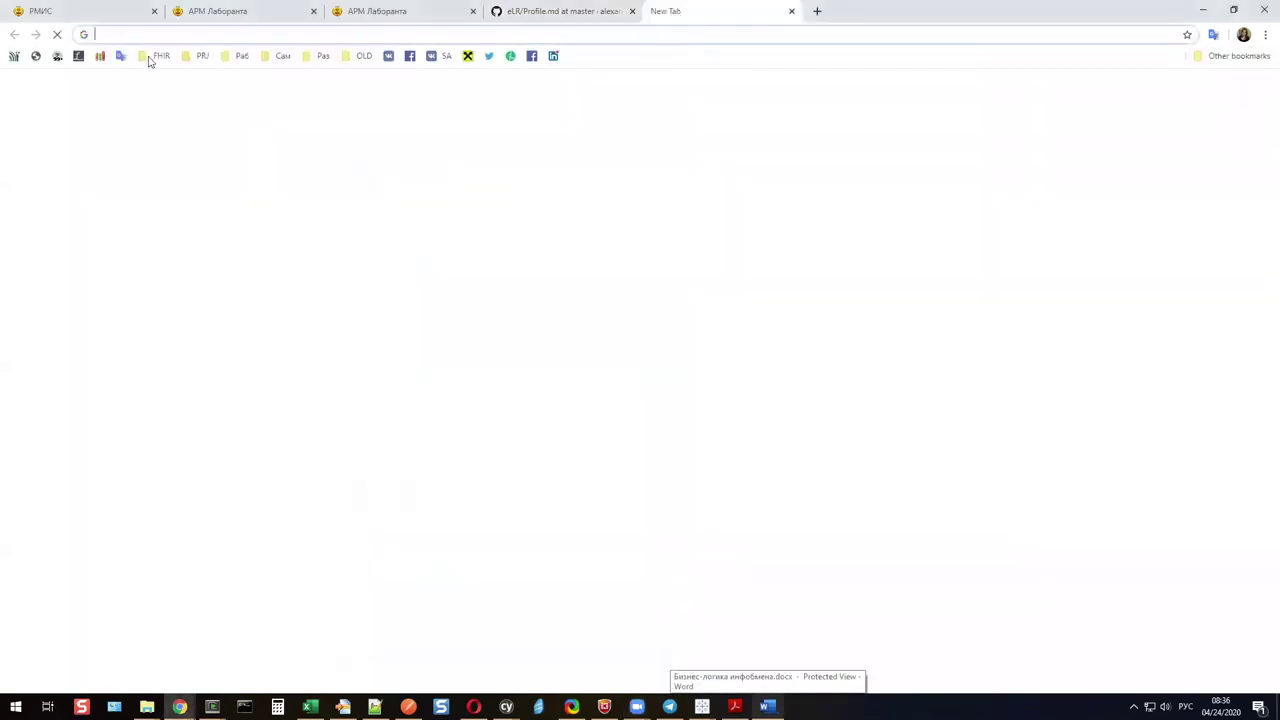
click(152, 57)
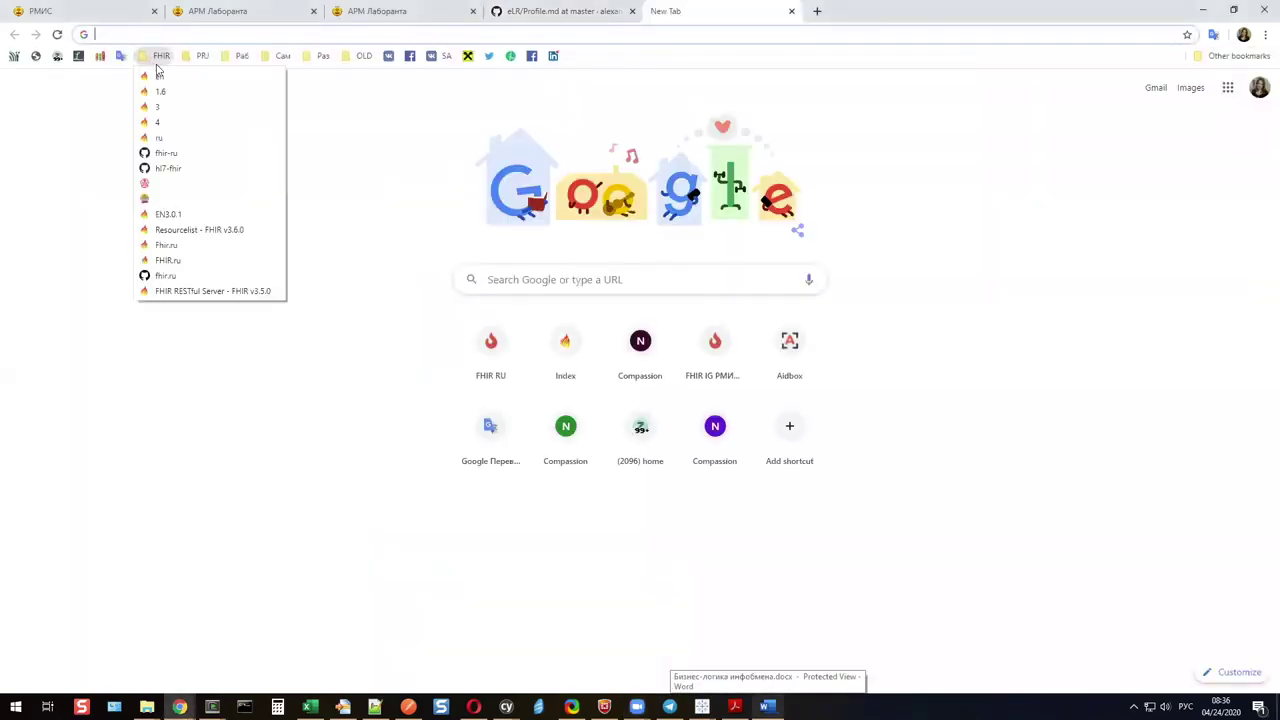
click(161, 93)
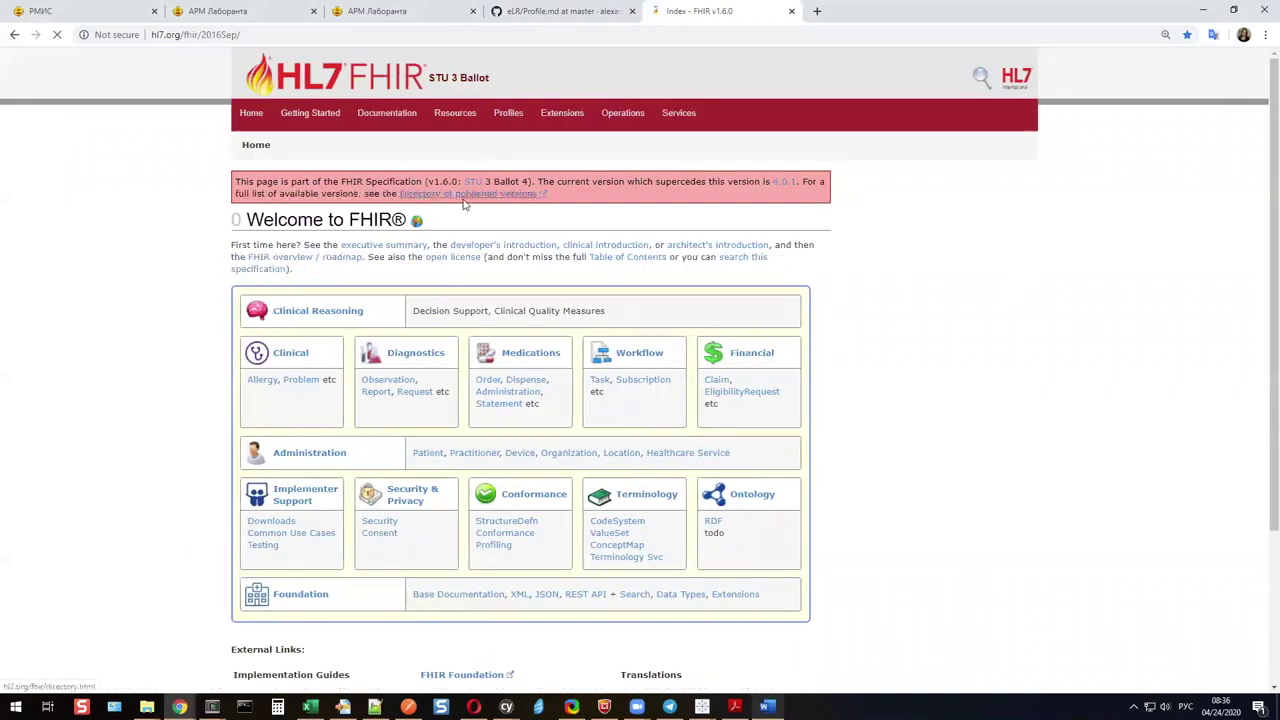
click(450, 197)
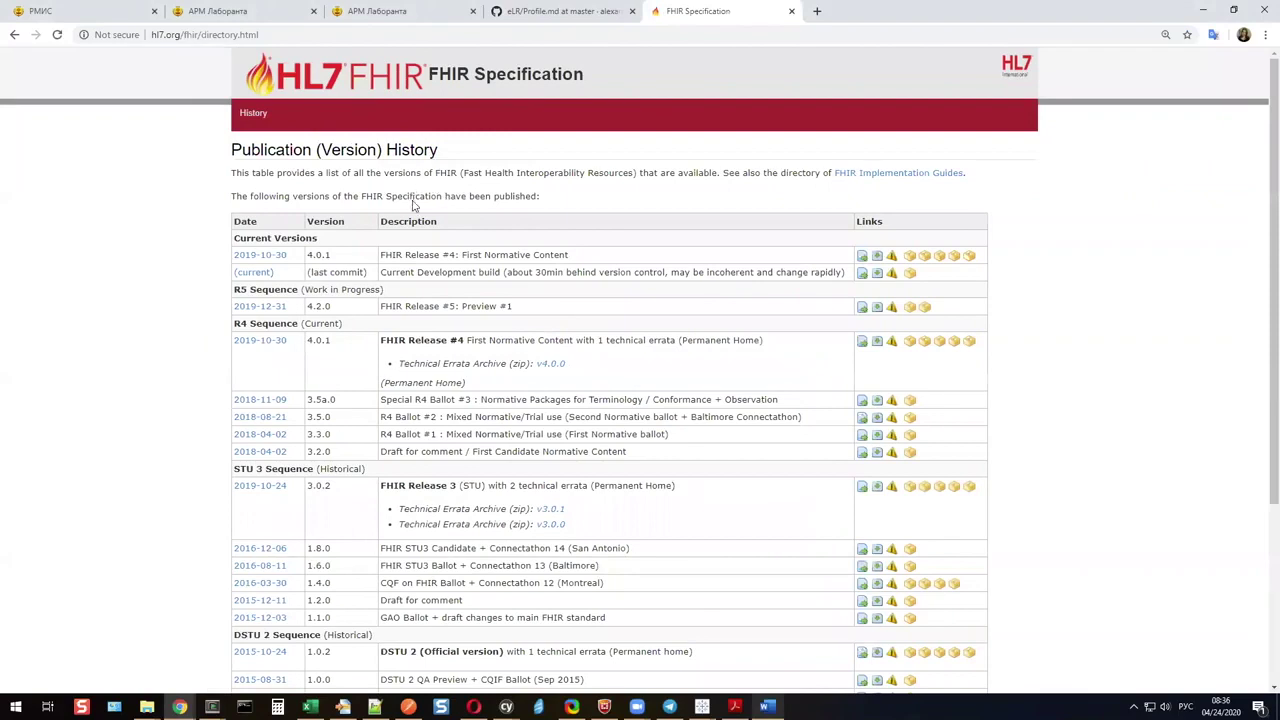
Open the official DSTU 2 version 1.0.2 from the publication history in a separate background tab.
scroll(410, 452, down, 1)
scroll(410, 452, down, 2)
scroll(337, 449, down, 1)
middle_click(263, 452)
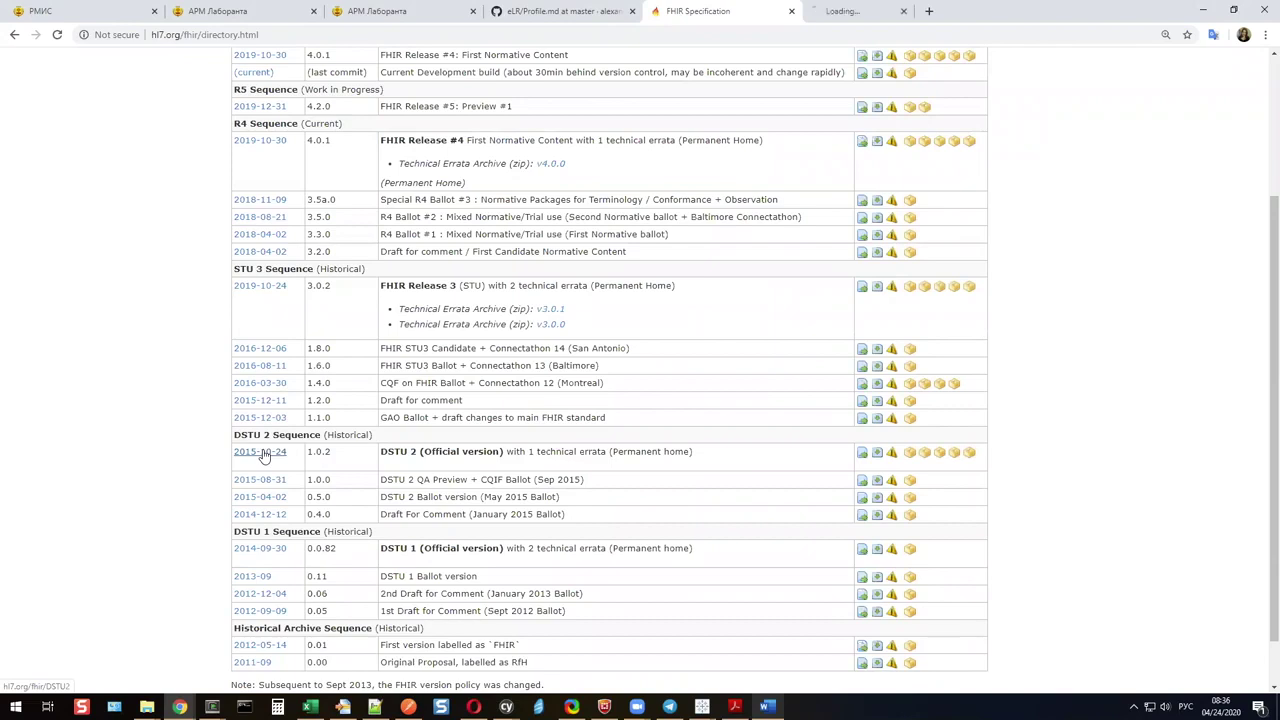
scroll(537, 420, up, 2)
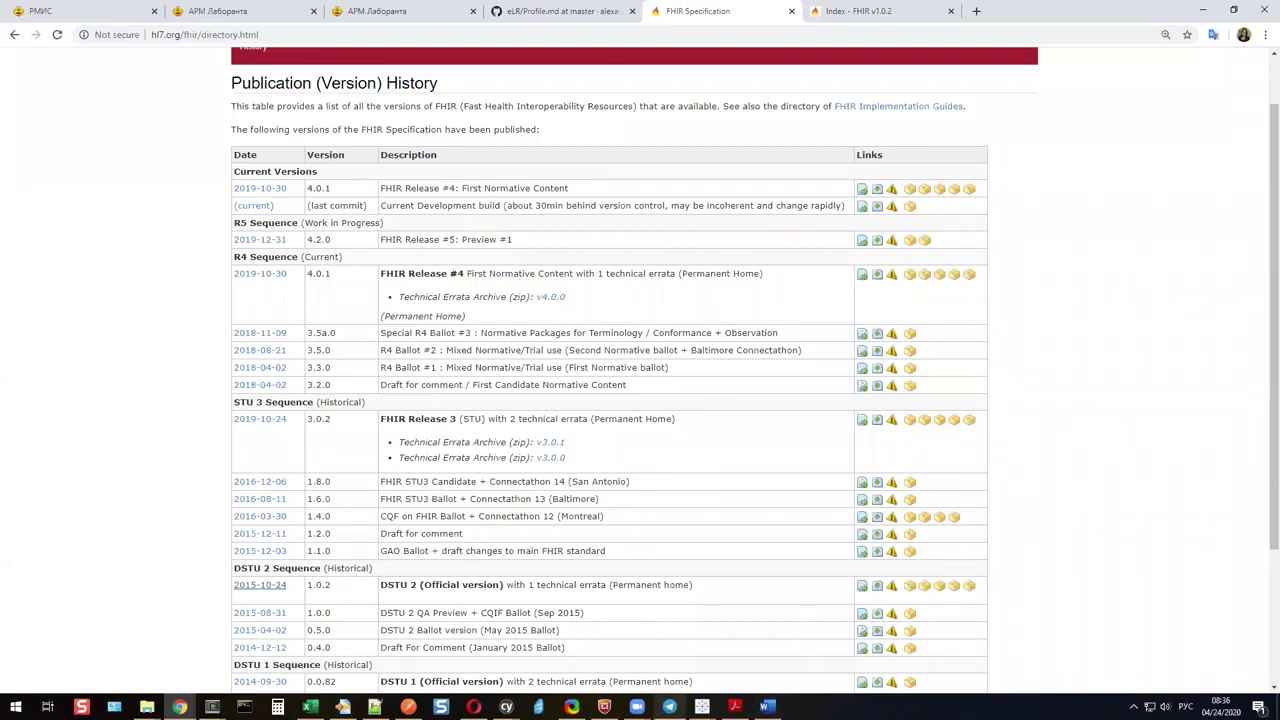
Highlight the version number of FHIR Release #4 in the R4 Sequence rows, then clear the selection.
click(637, 706)
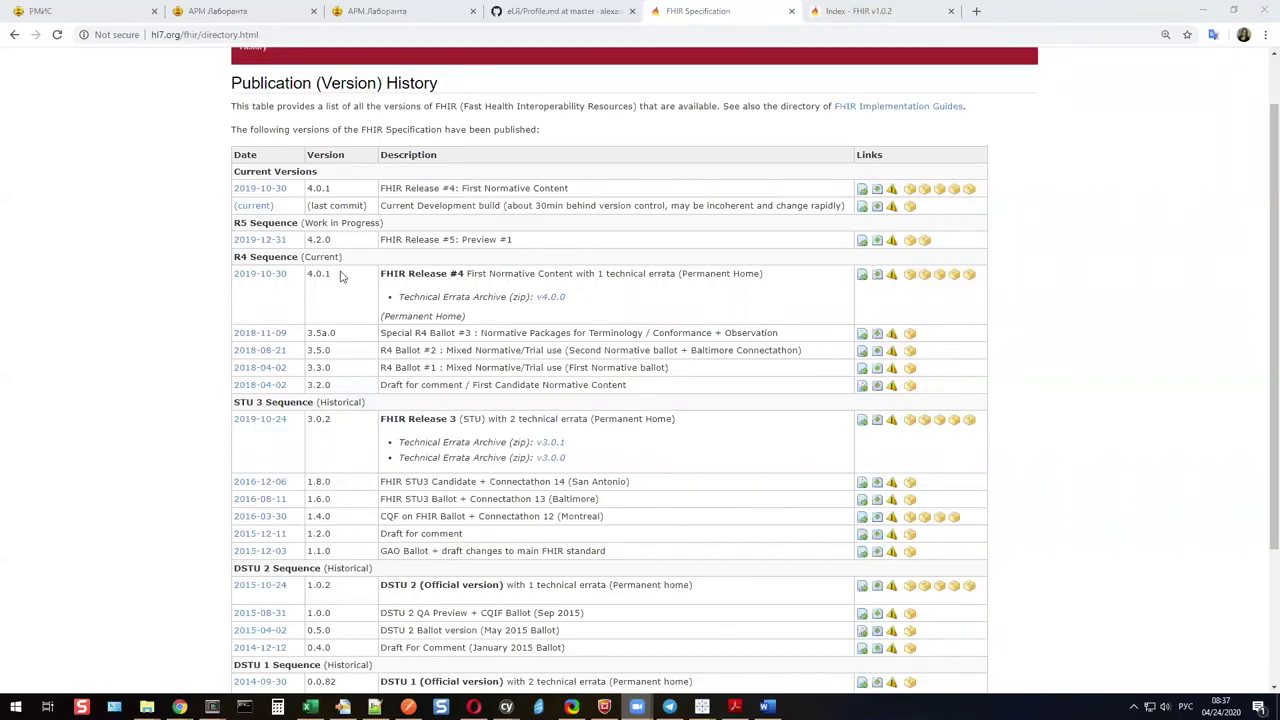
drag(335, 274, 308, 274)
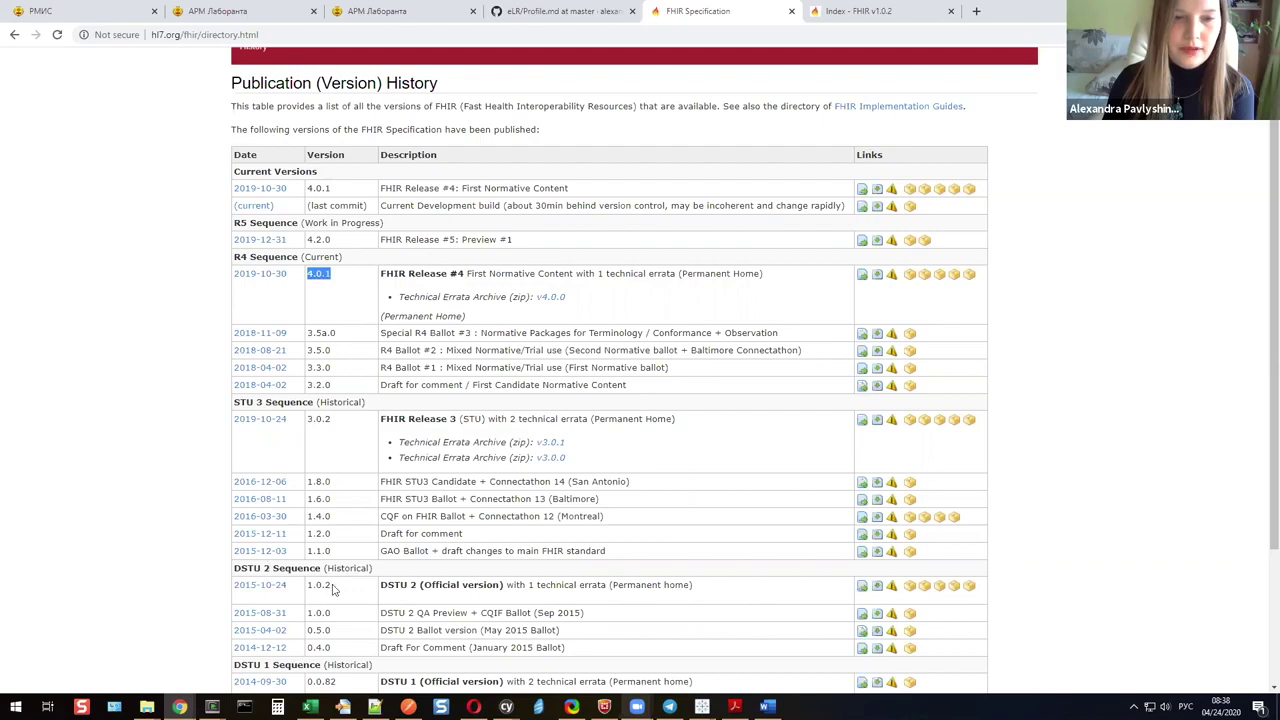
click(310, 277)
double_click(312, 274)
click(345, 275)
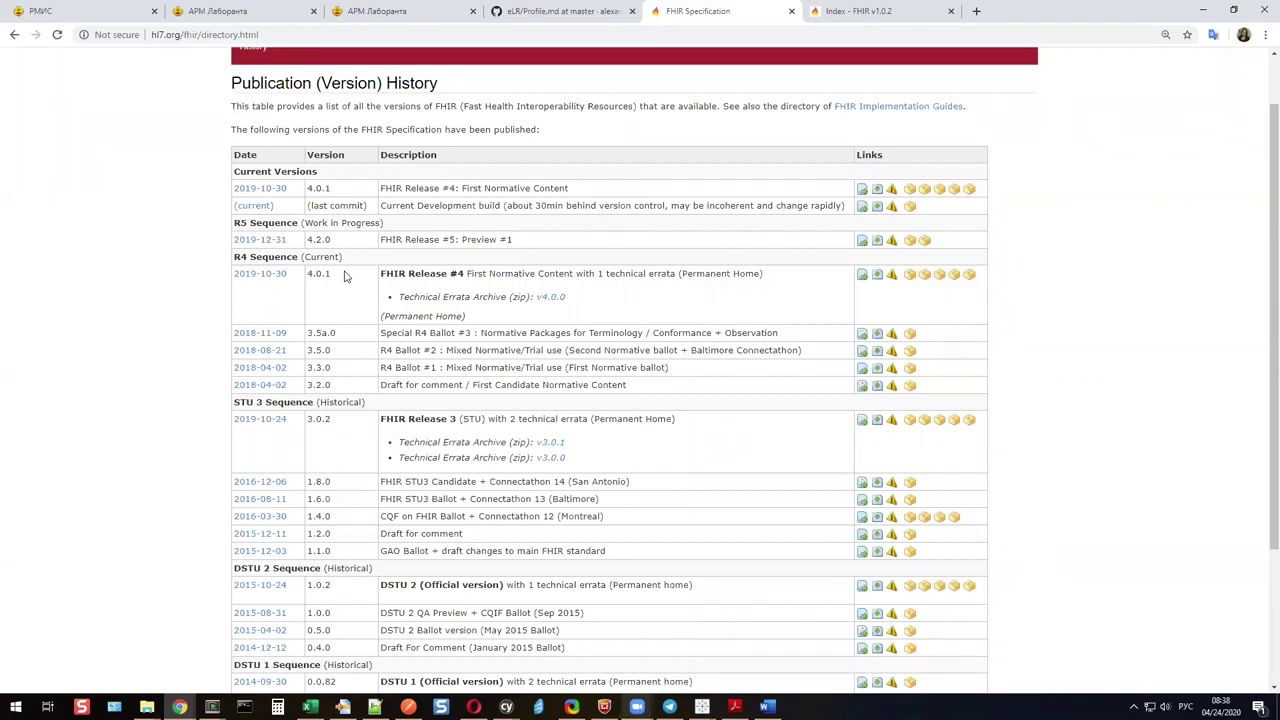
double_click(314, 274)
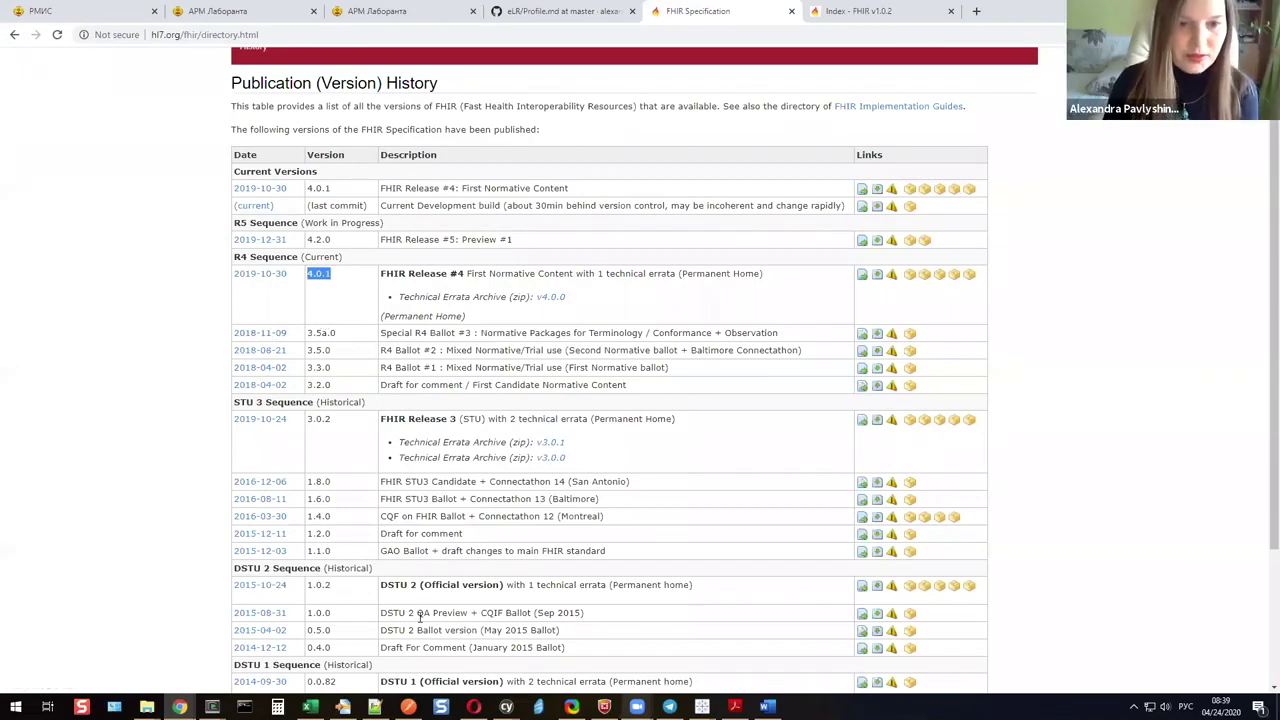
click(338, 278)
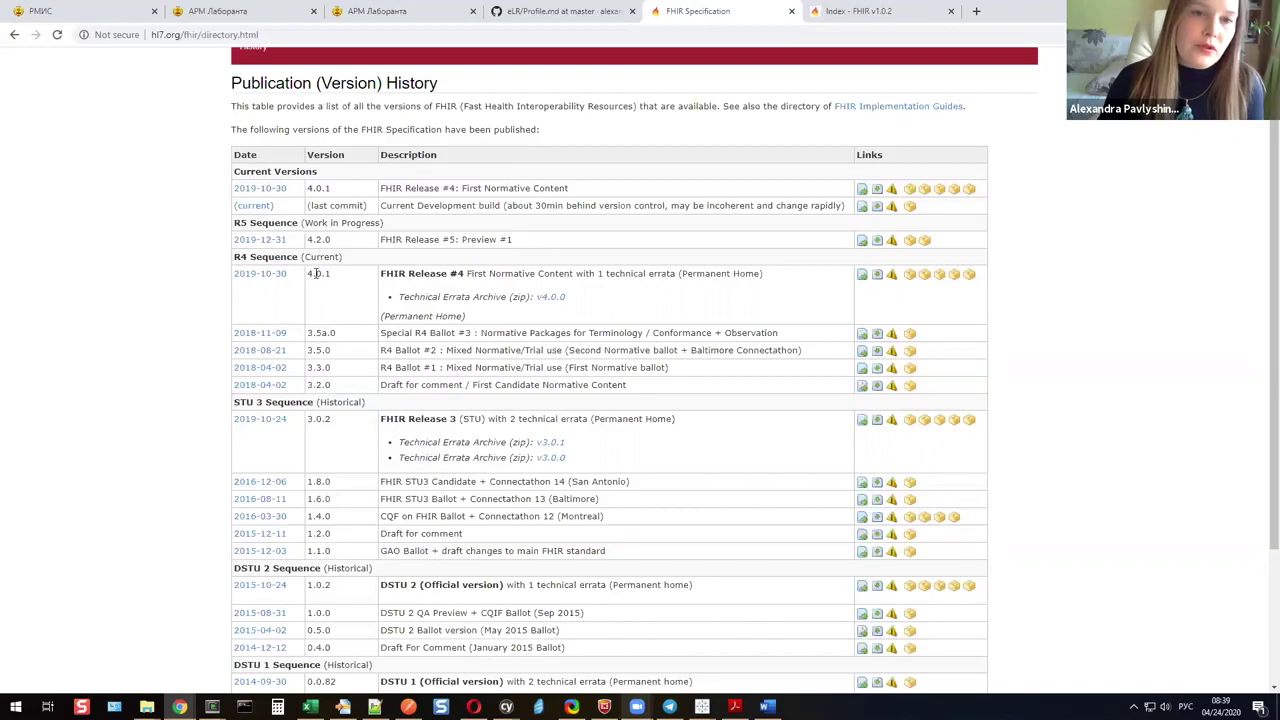
drag(306, 273, 337, 285)
click(338, 296)
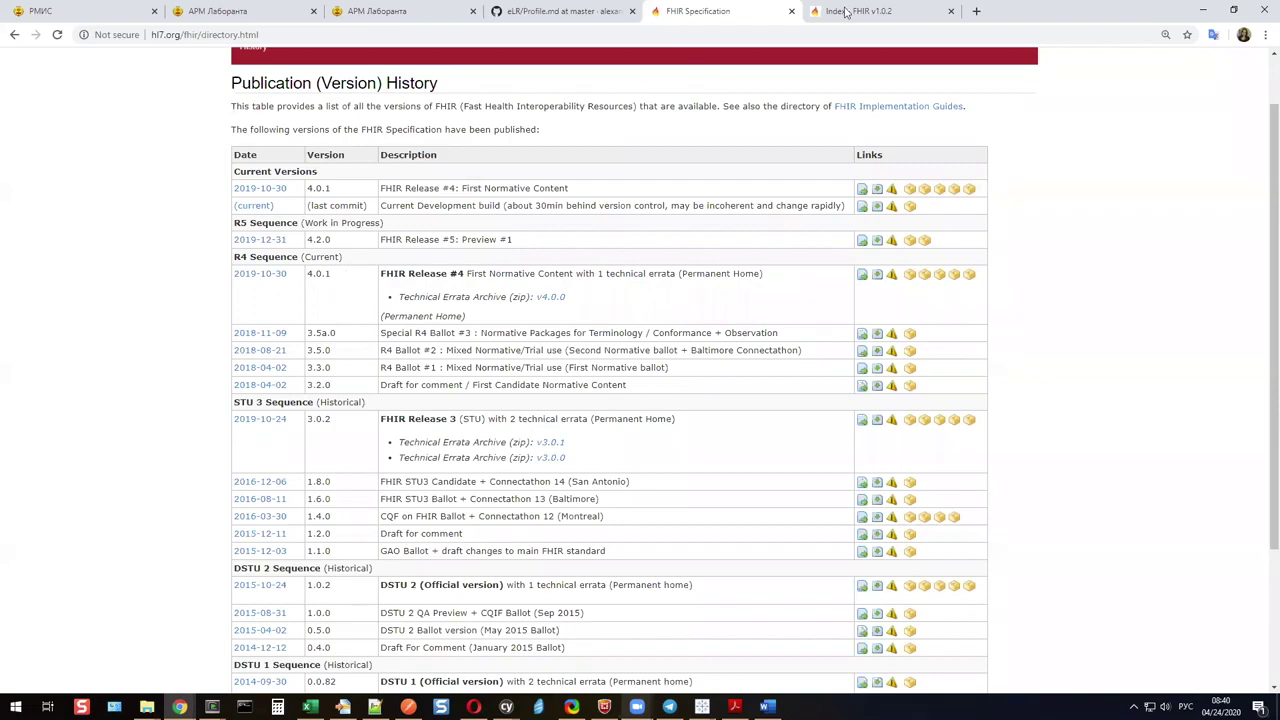
Open the DSTU 2 resource list and search the page for "plandef".
click(847, 11)
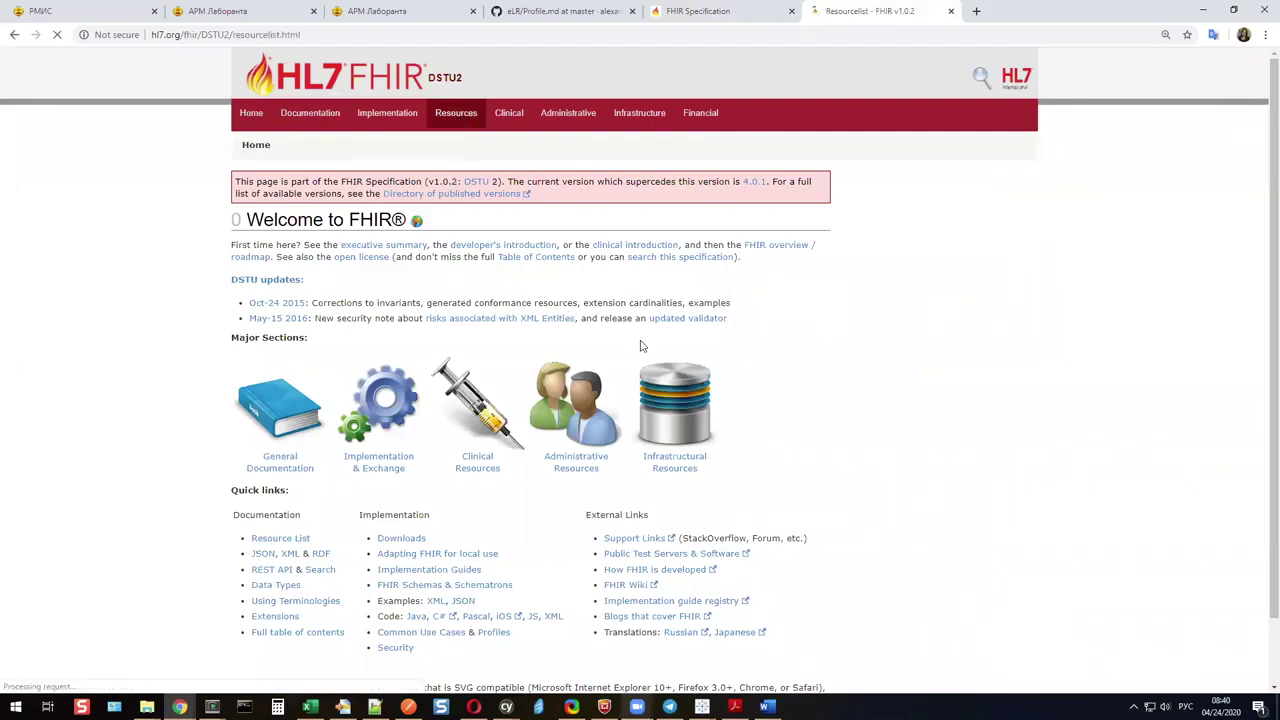
scroll(634, 330, down, 10)
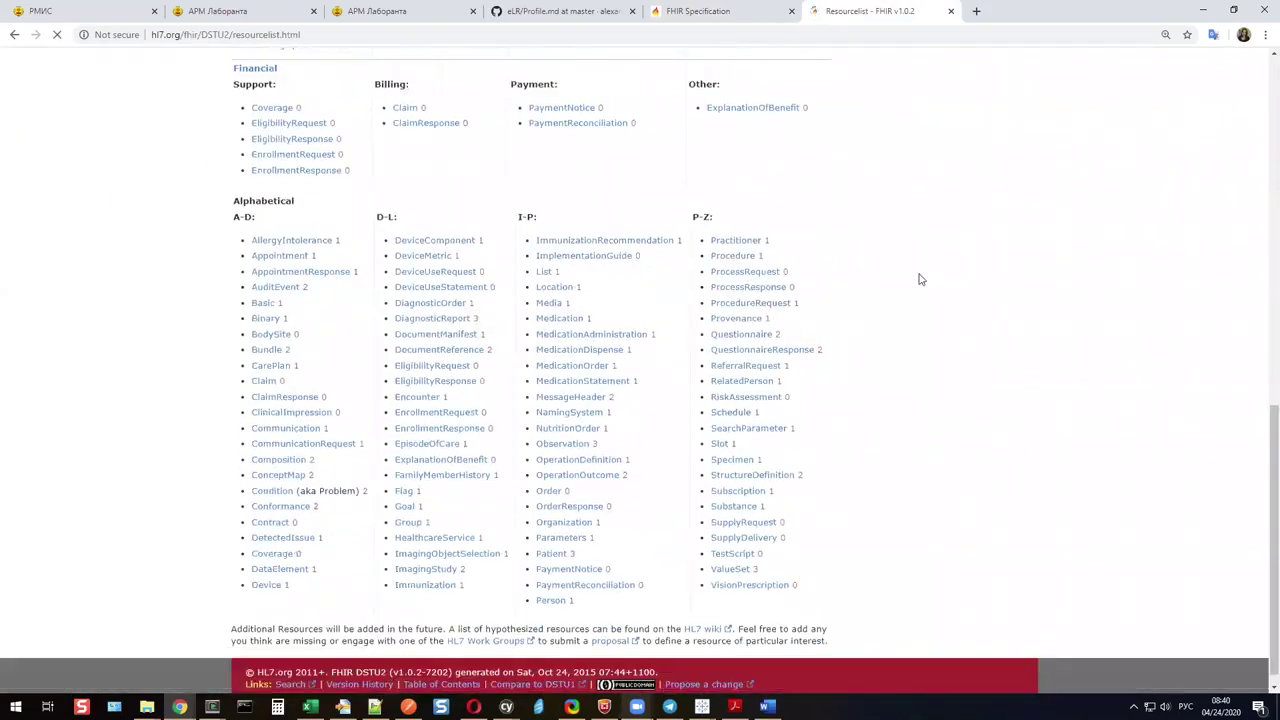
key(ctrl+f)
text(з)
key(BackSpace)
key(alt+shift)
text(plandef)
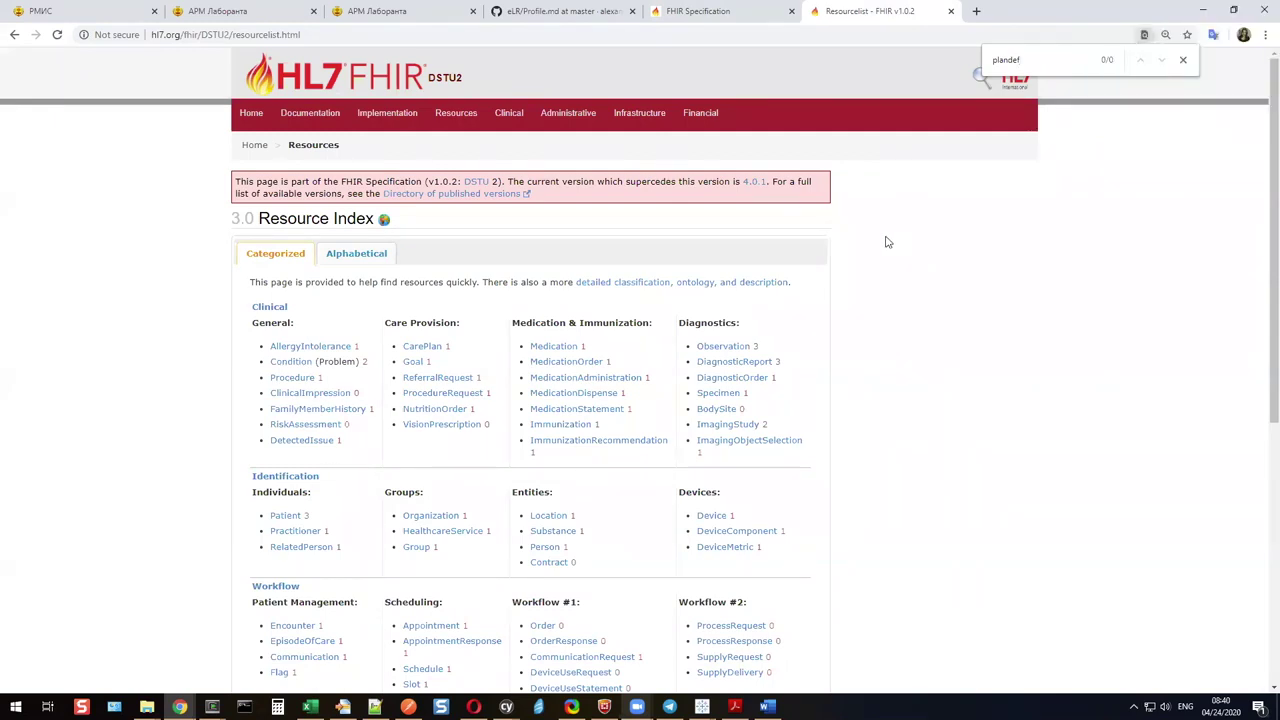
scroll(886, 240, down, 2)
scroll(886, 242, down, 3)
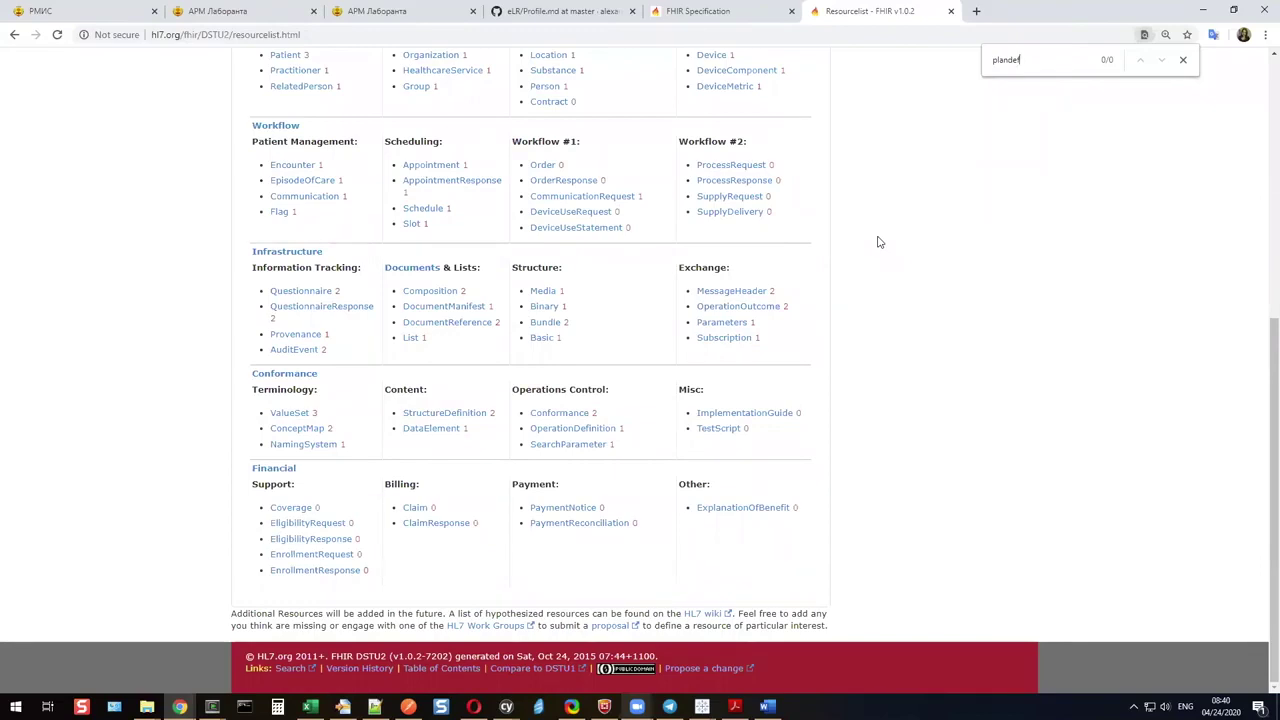
scroll(879, 242, up, 2)
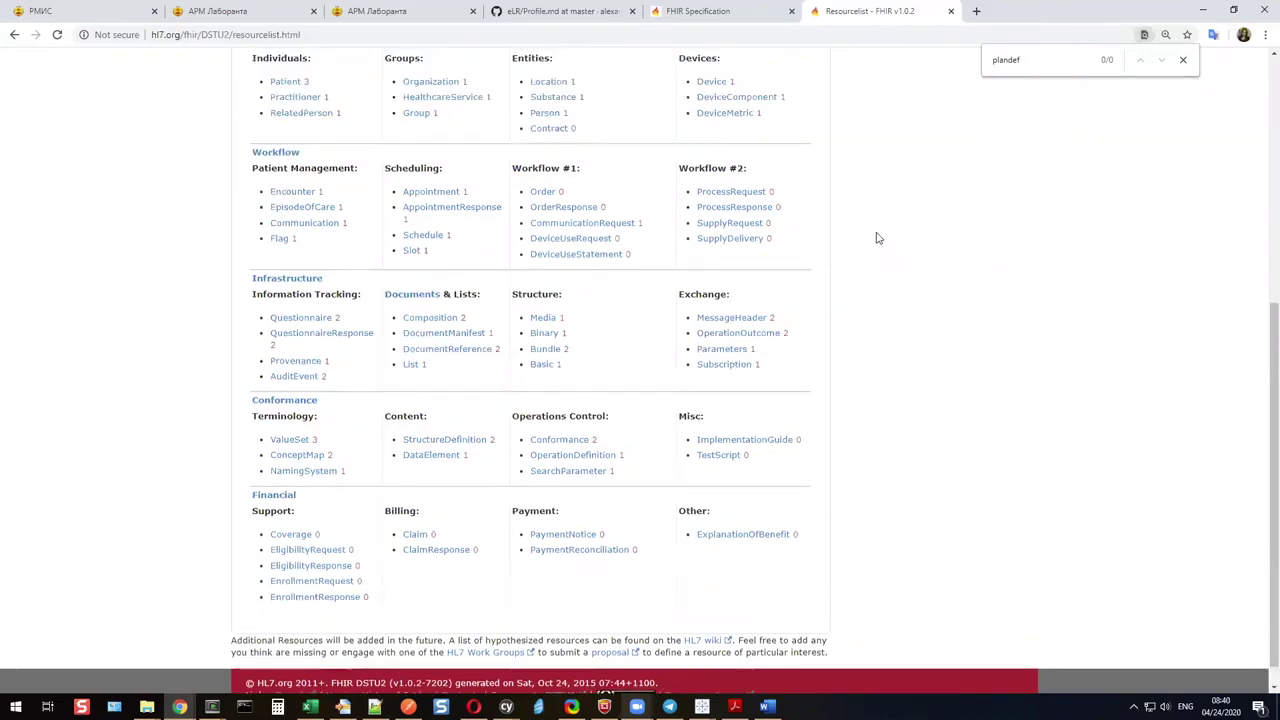
Shorten the page search to "plan" and go through its matches in the DSTU 2 resource index.
key(BackSpace)
key(BackSpace)
key(BackSpace)
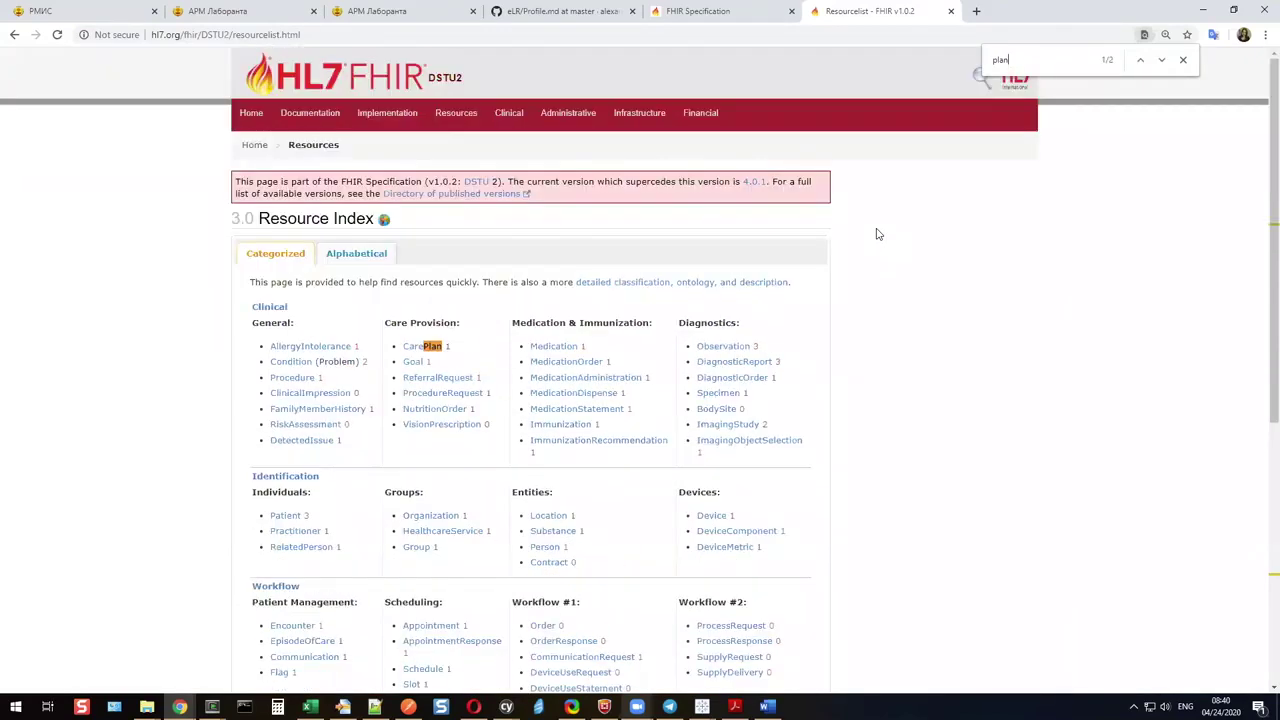
key(Return)
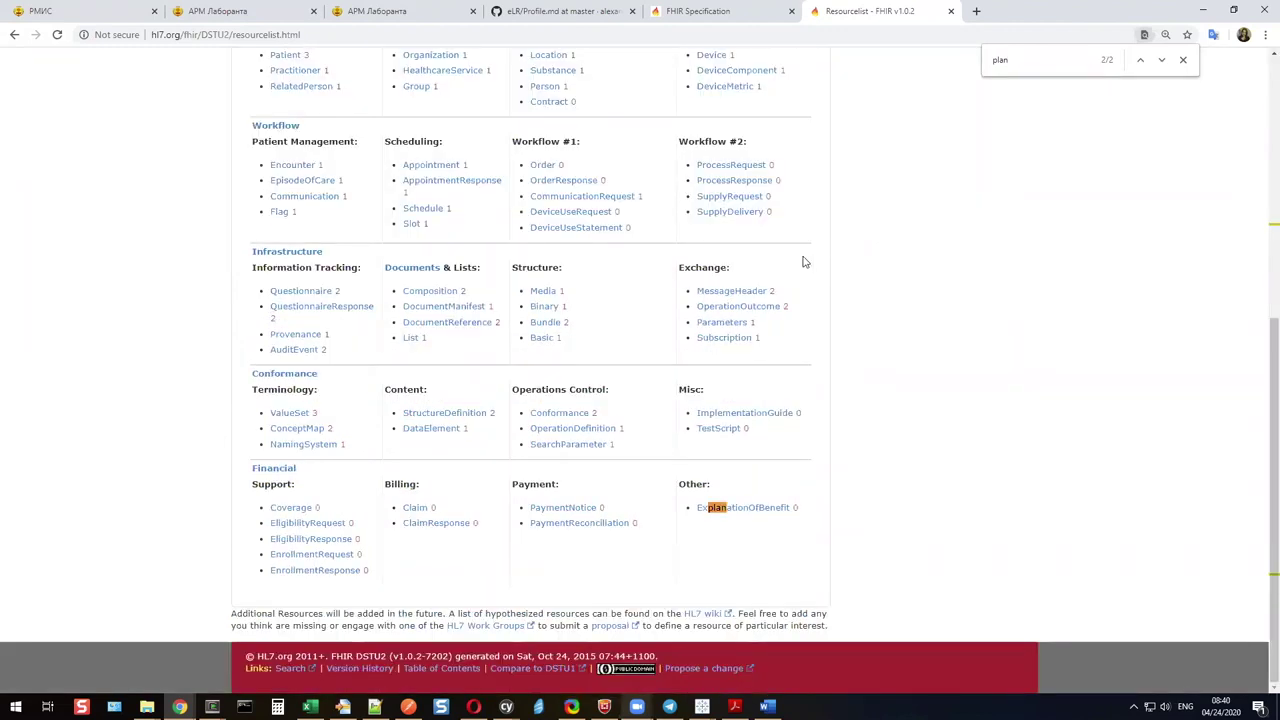
scroll(802, 262, up, 4)
scroll(802, 262, up, 3)
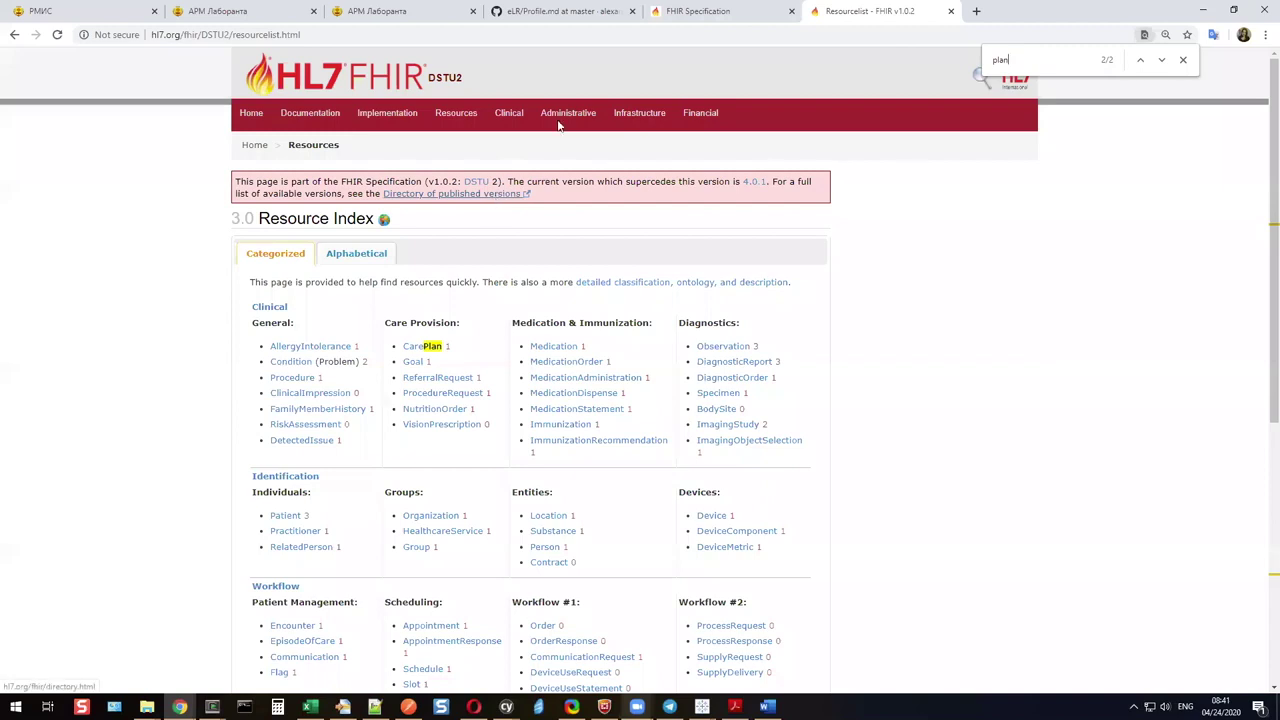
Open FHIR Release 3 version 3.0.2 from the version history in a separate tab and search its resource list for "plan".
click(688, 10)
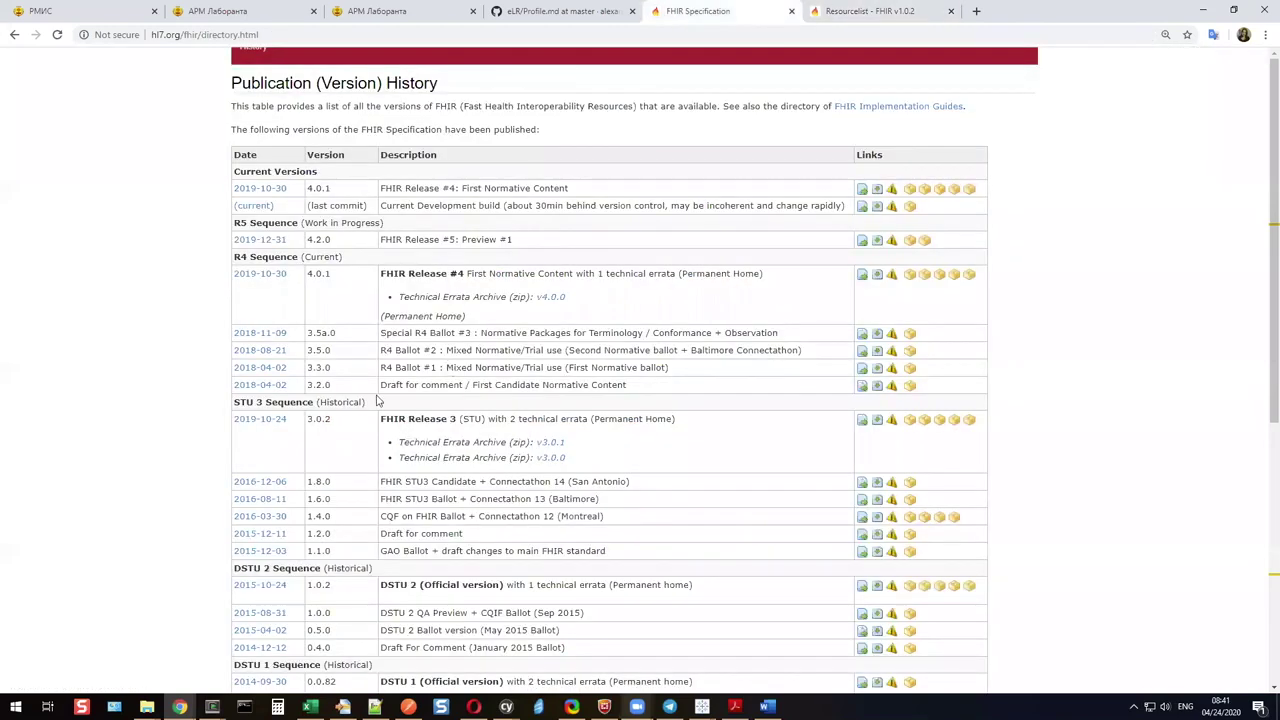
middle_click(257, 420)
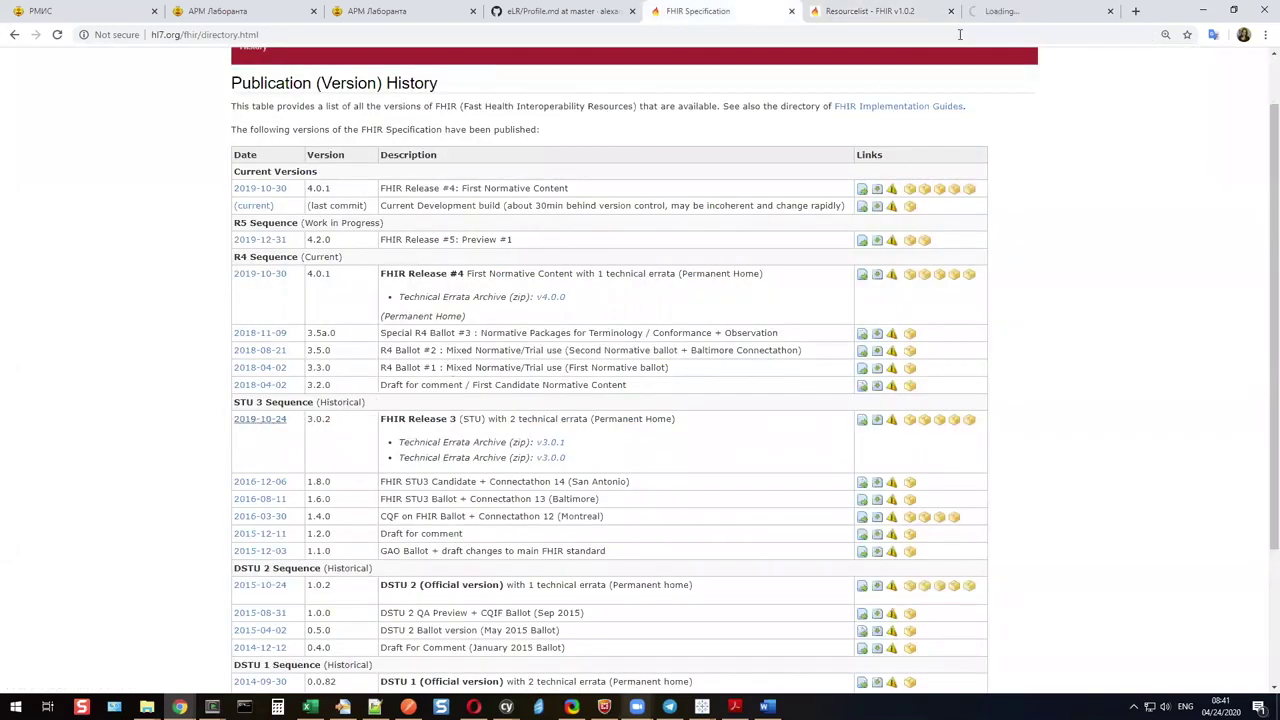
click(1020, 12)
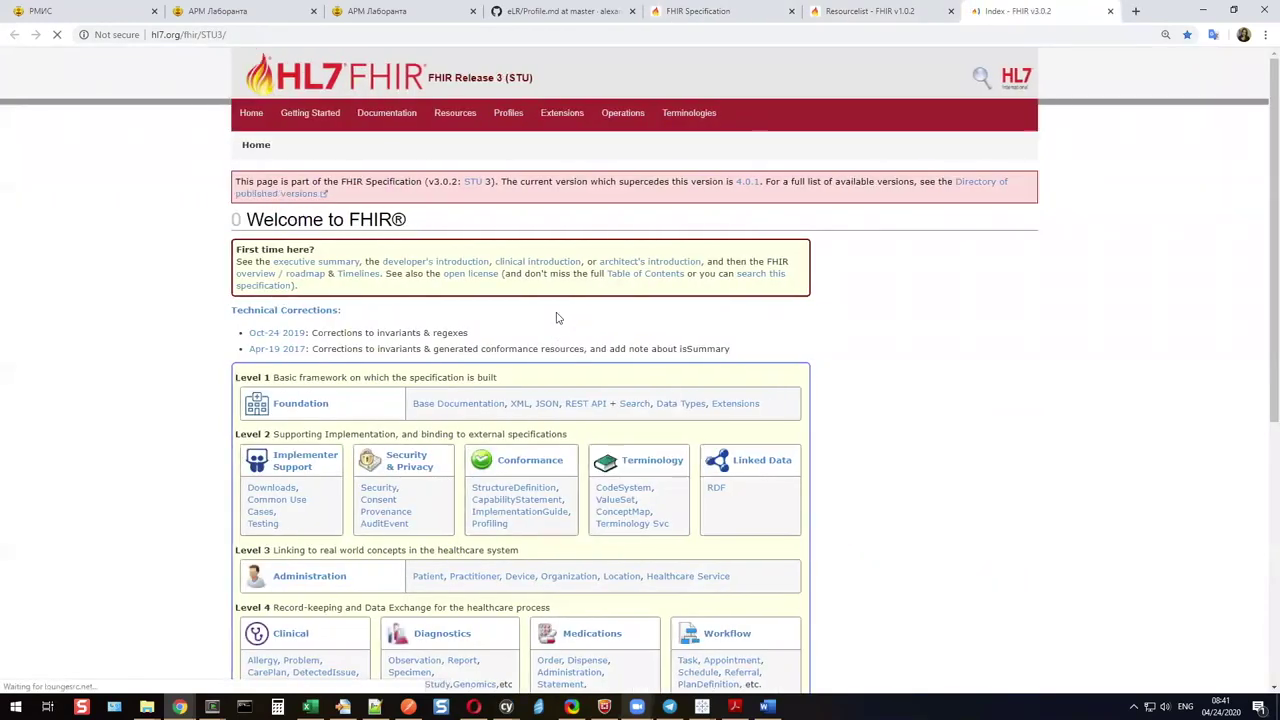
click(455, 112)
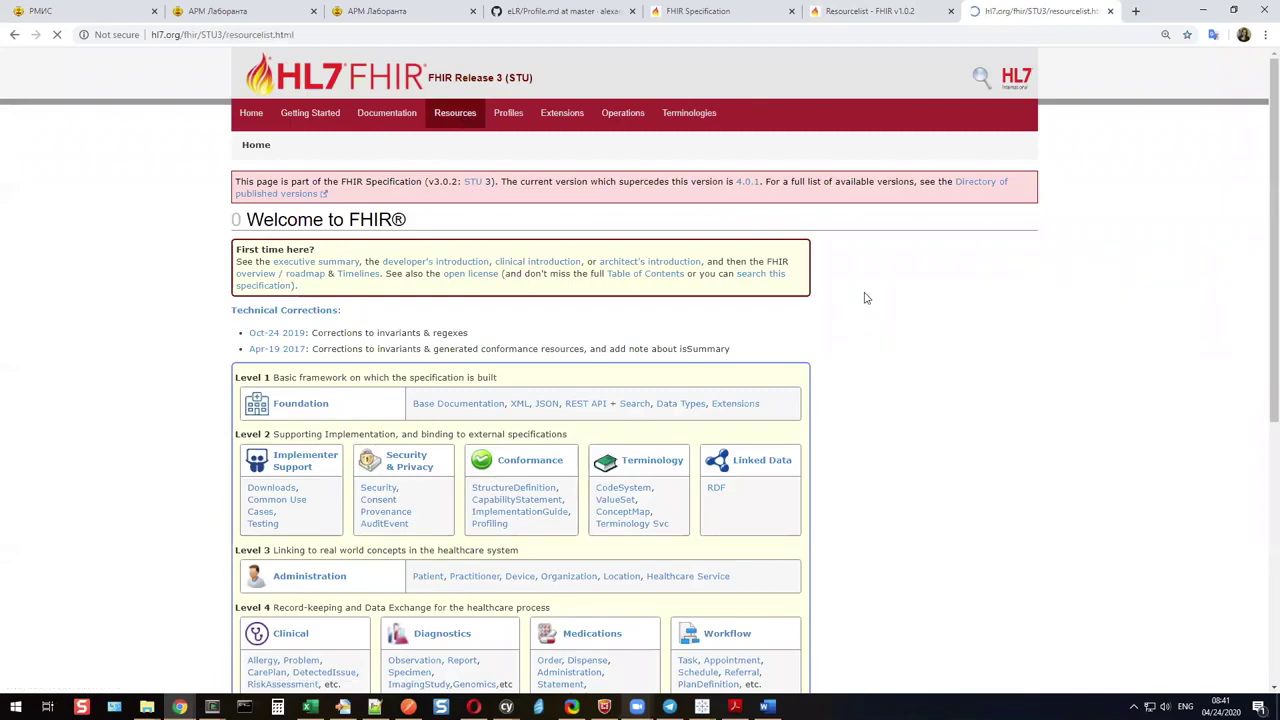
key(ctrl+f)
key(Return)
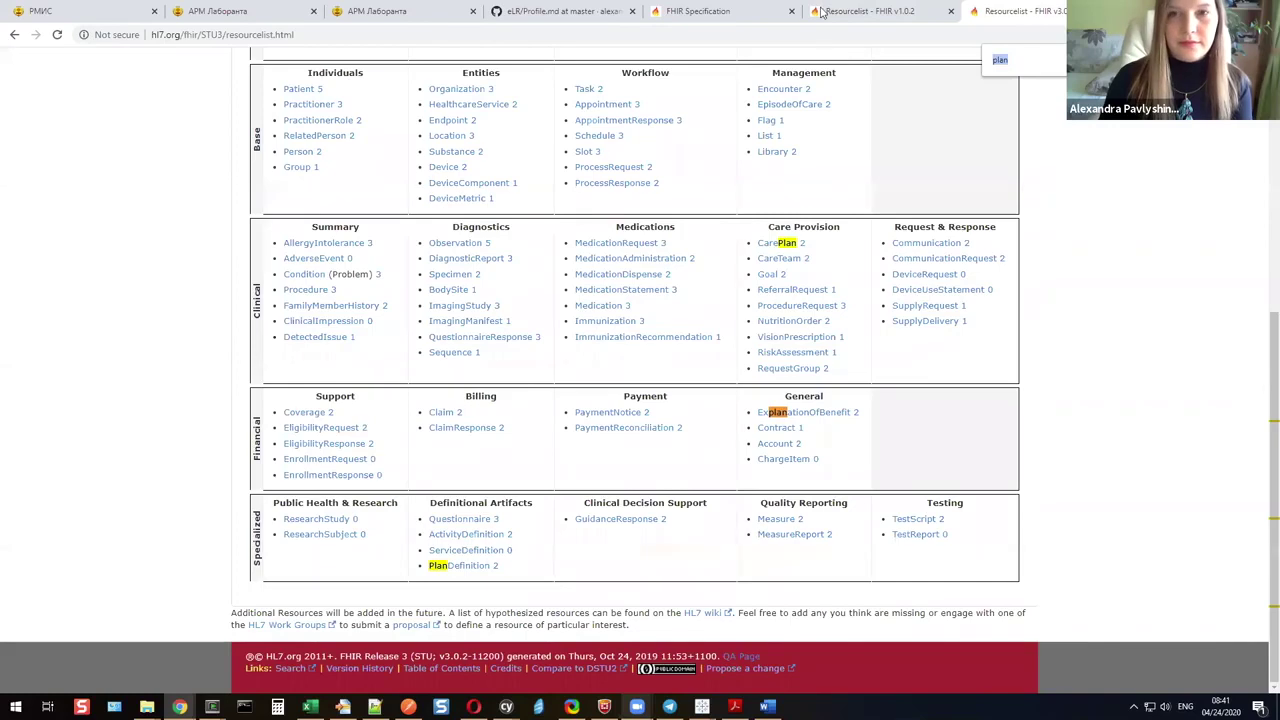
Go back through the version history to the PlanDefinition diagram on the GitHub Profile.md page.
click(706, 12)
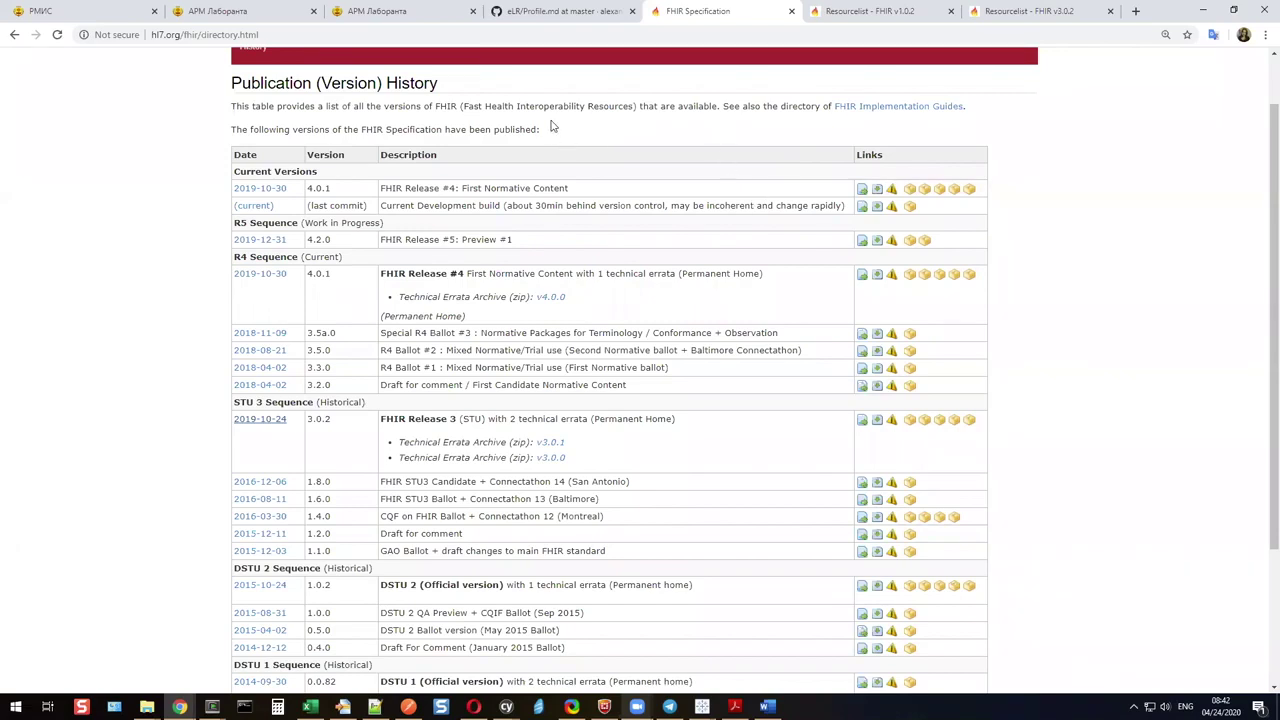
click(557, 12)
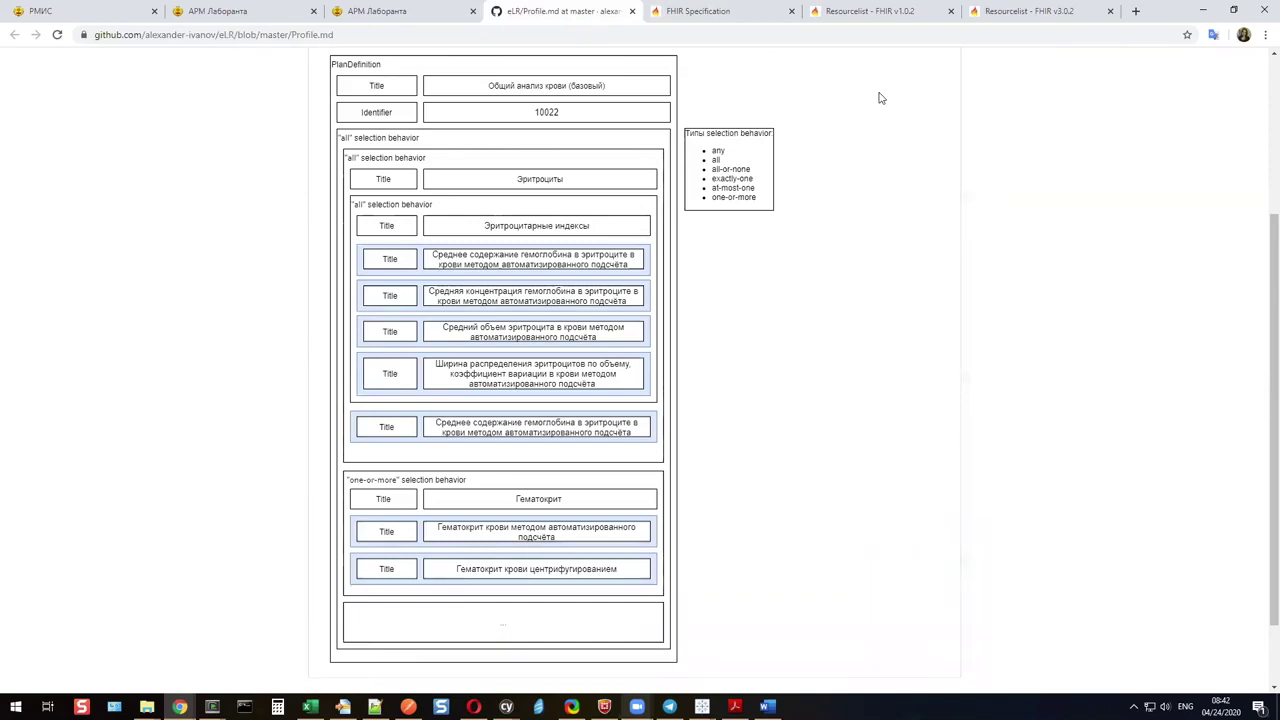
click(473, 707)
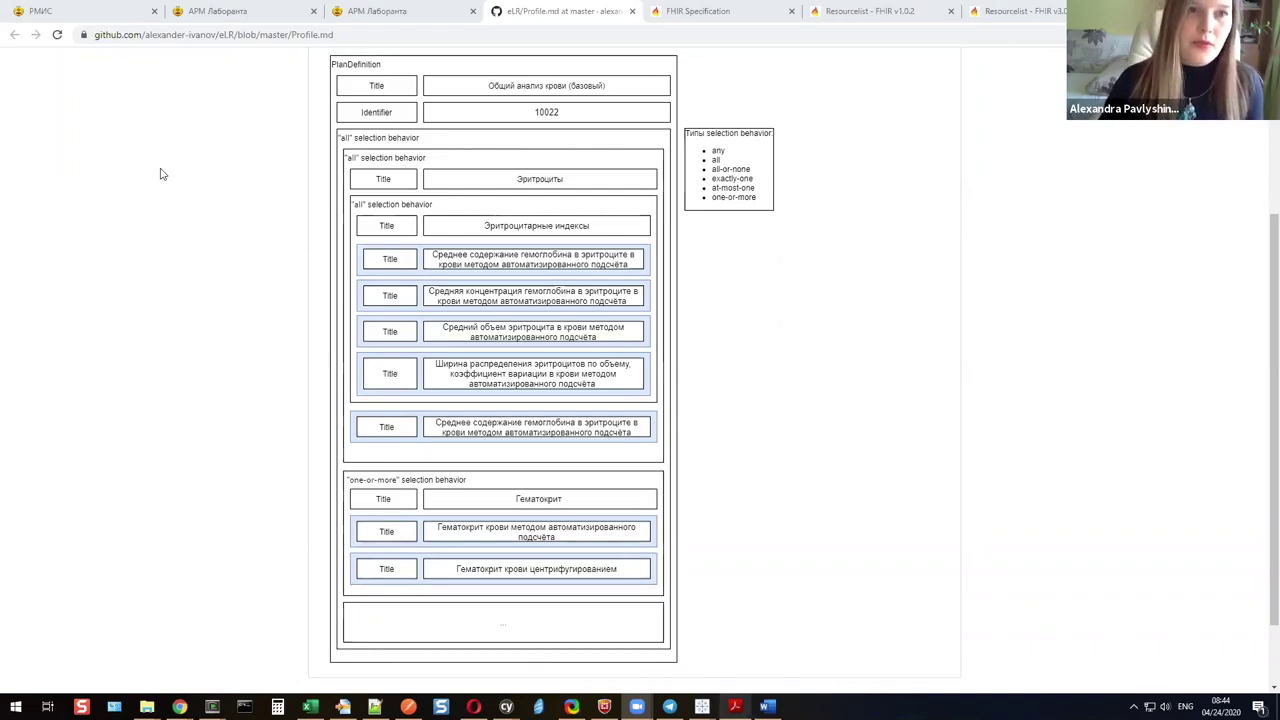
Open the "Группа крови и резус фактор" entry of the Каталог ЛМИ in РМИС and review its services and tests.
click(71, 14)
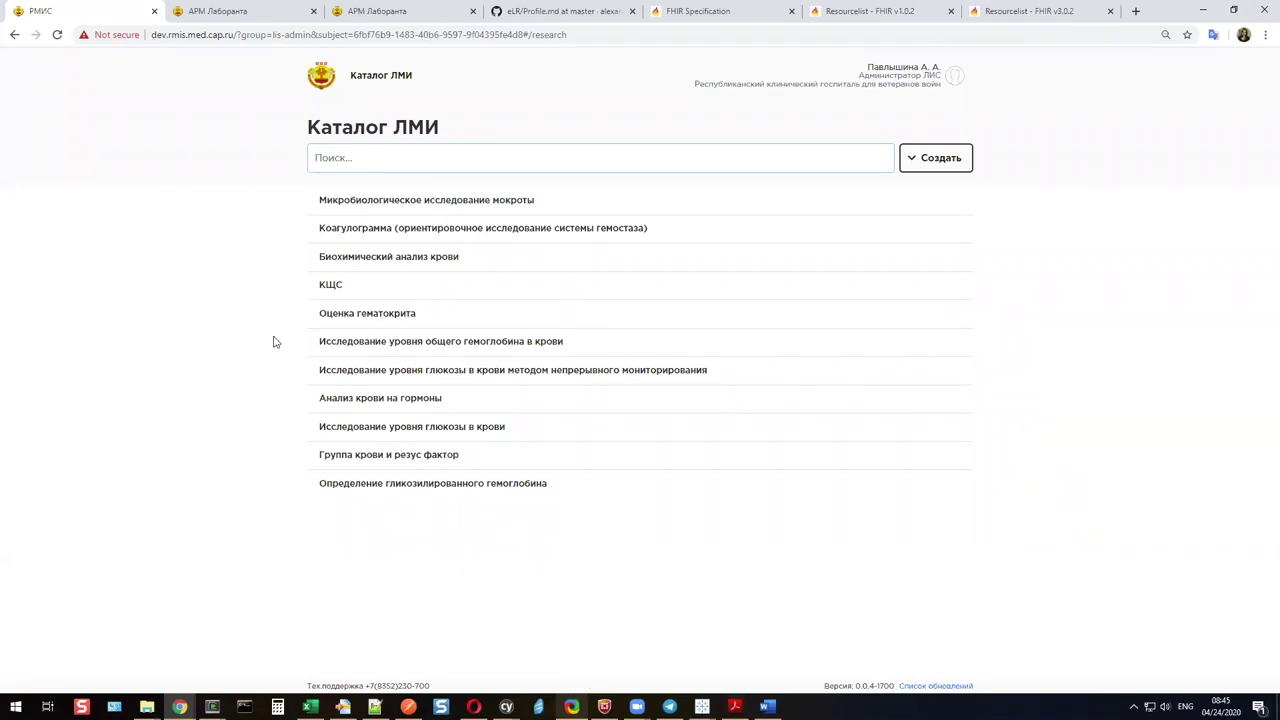
click(426, 455)
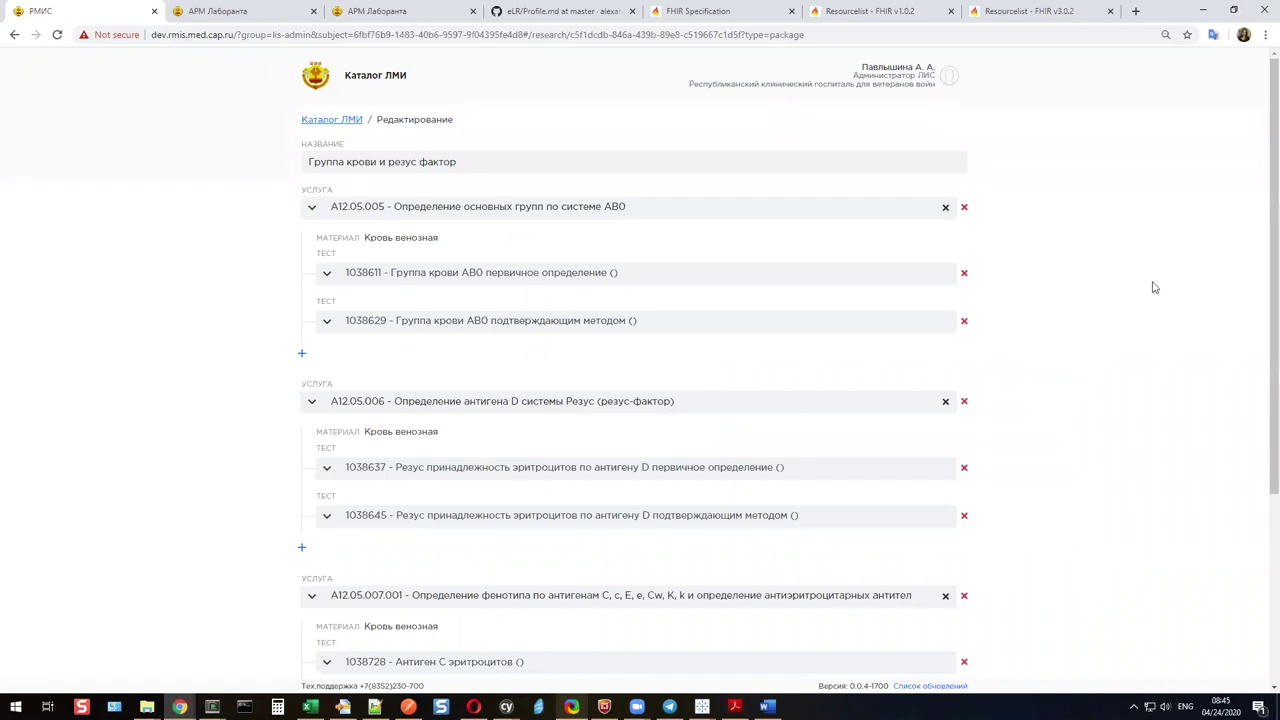
drag(1261, 243, 1261, 267)
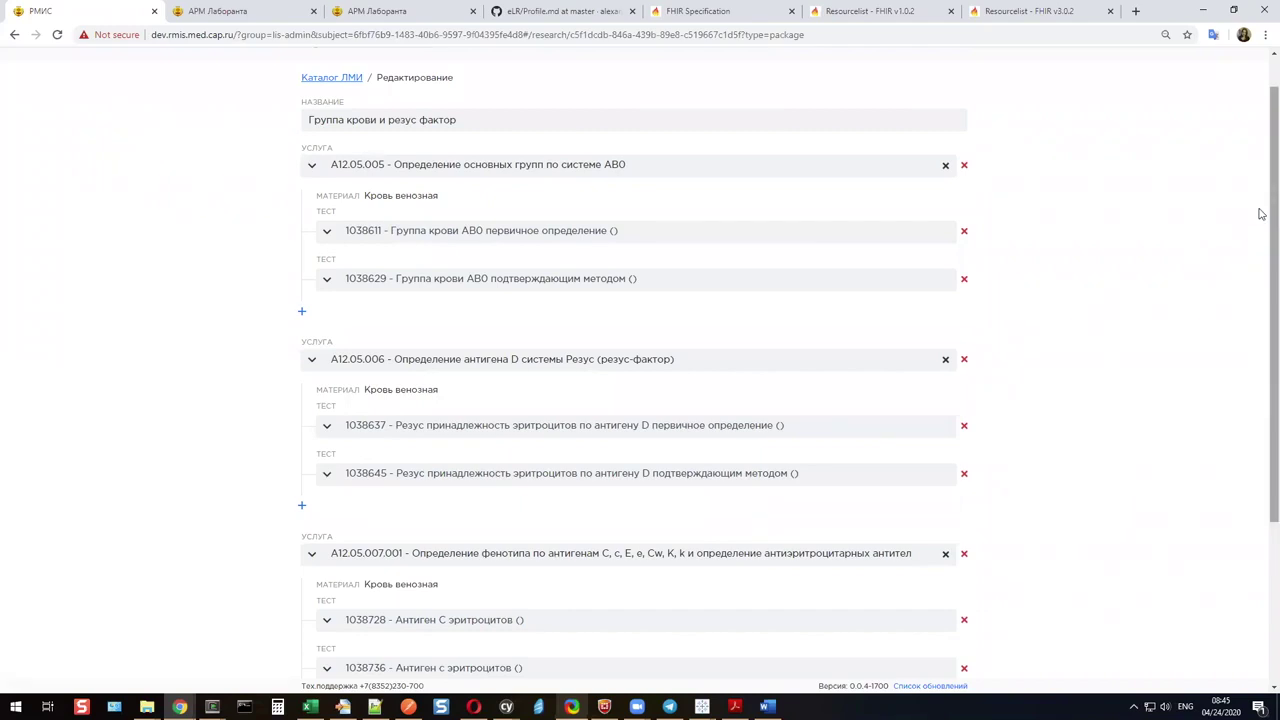
mouse_move(1261, 214)
mouse_down()
mouse_move(1261, 360)
mouse_move(1262, 190)
mouse_up()
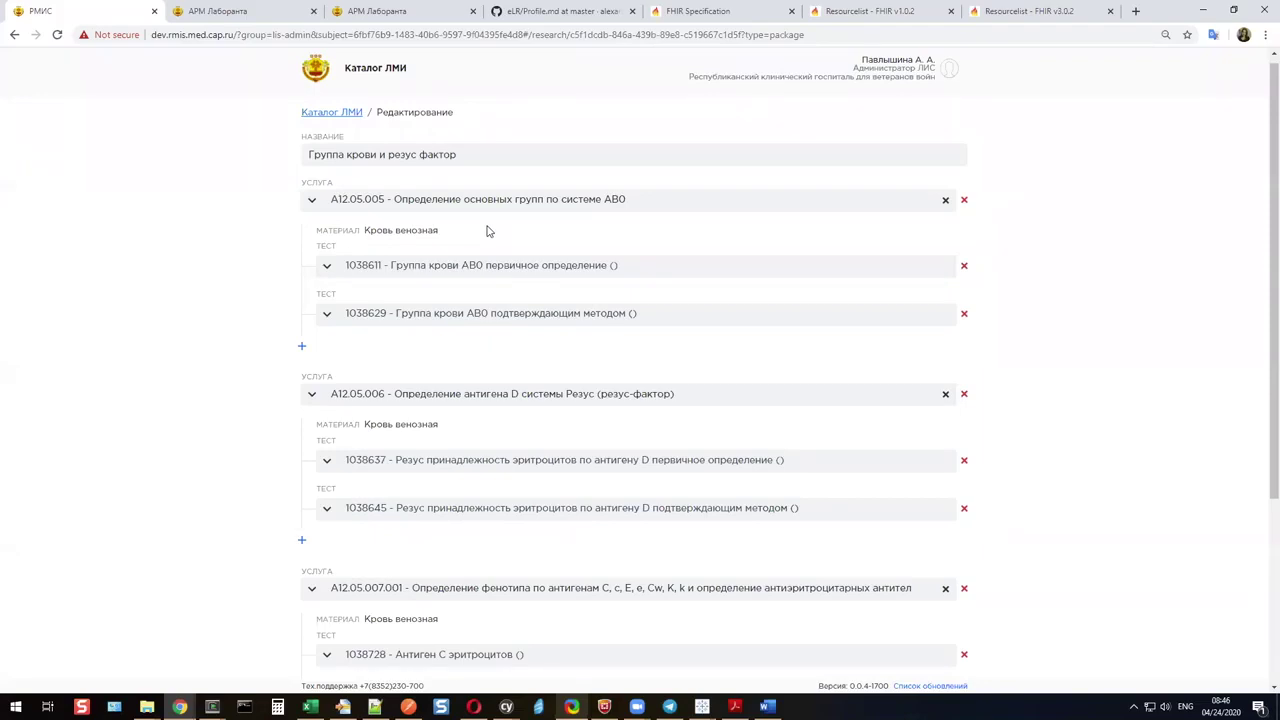
scroll(487, 231, down, 4)
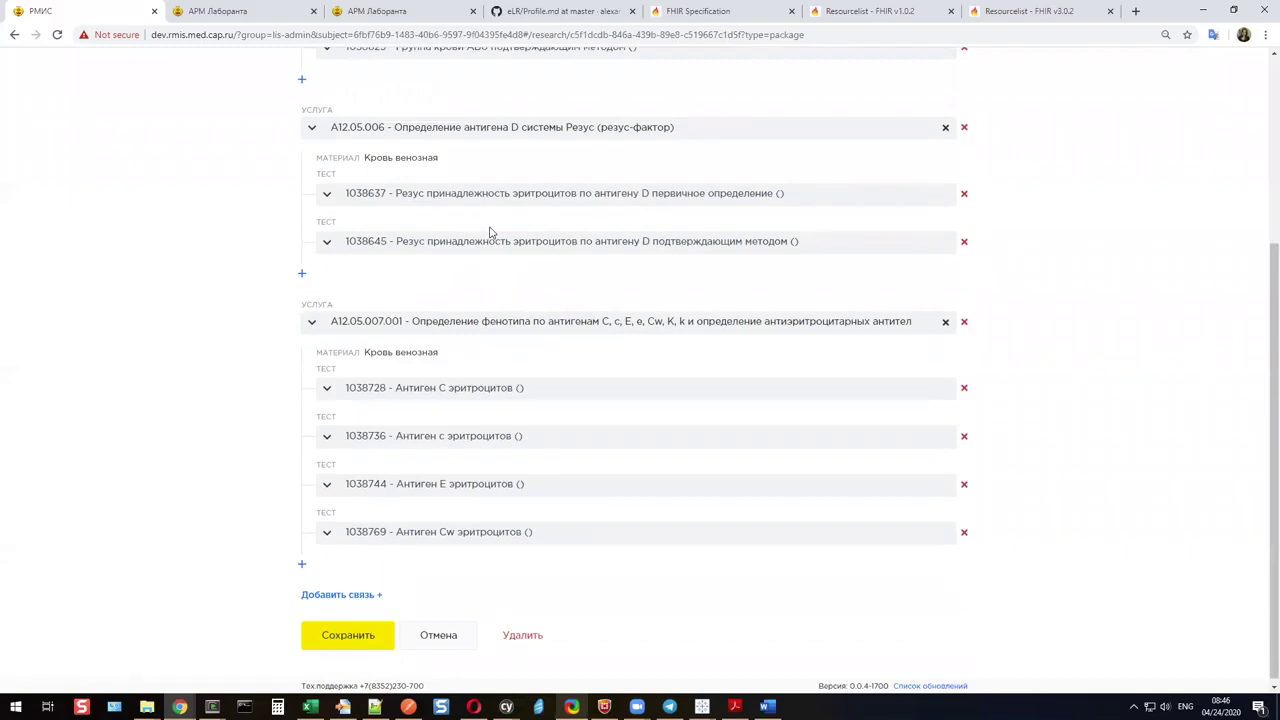
scroll(490, 232, up, 4)
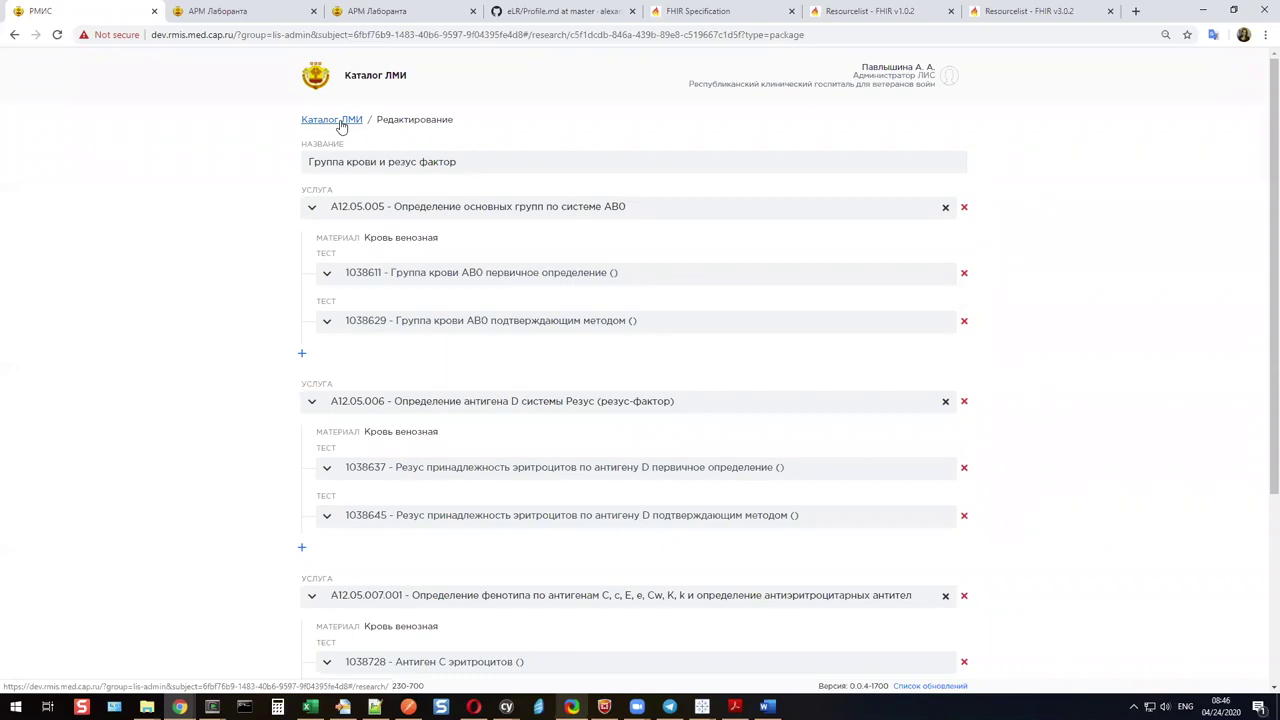
Return to the Каталог ЛМИ list and open the "Биохимический анализ крови" entry for editing.
click(341, 124)
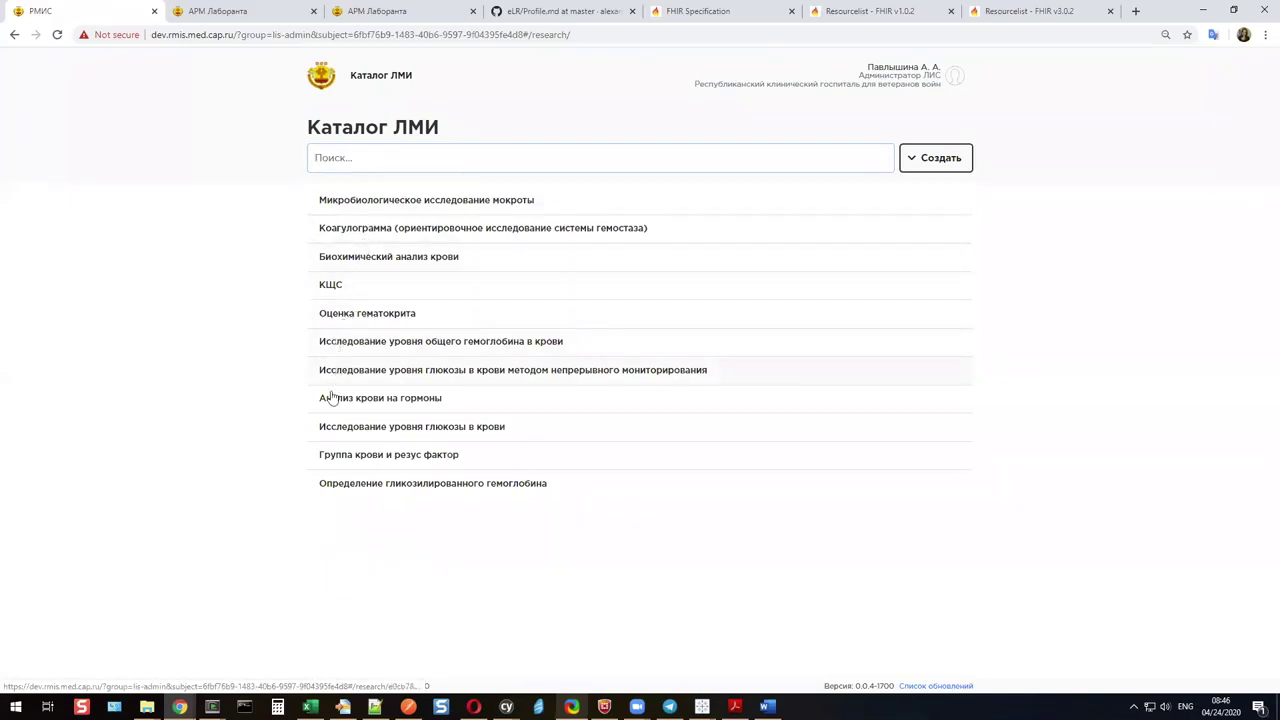
click(410, 260)
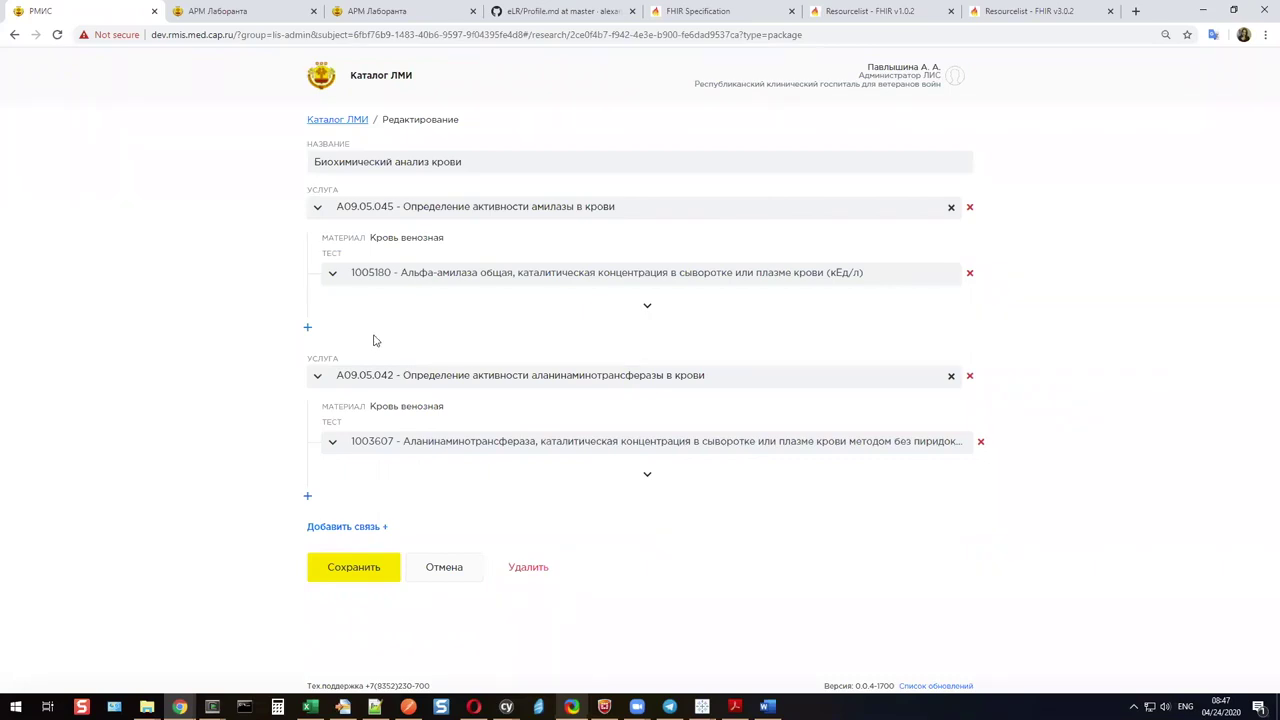
click(476, 160)
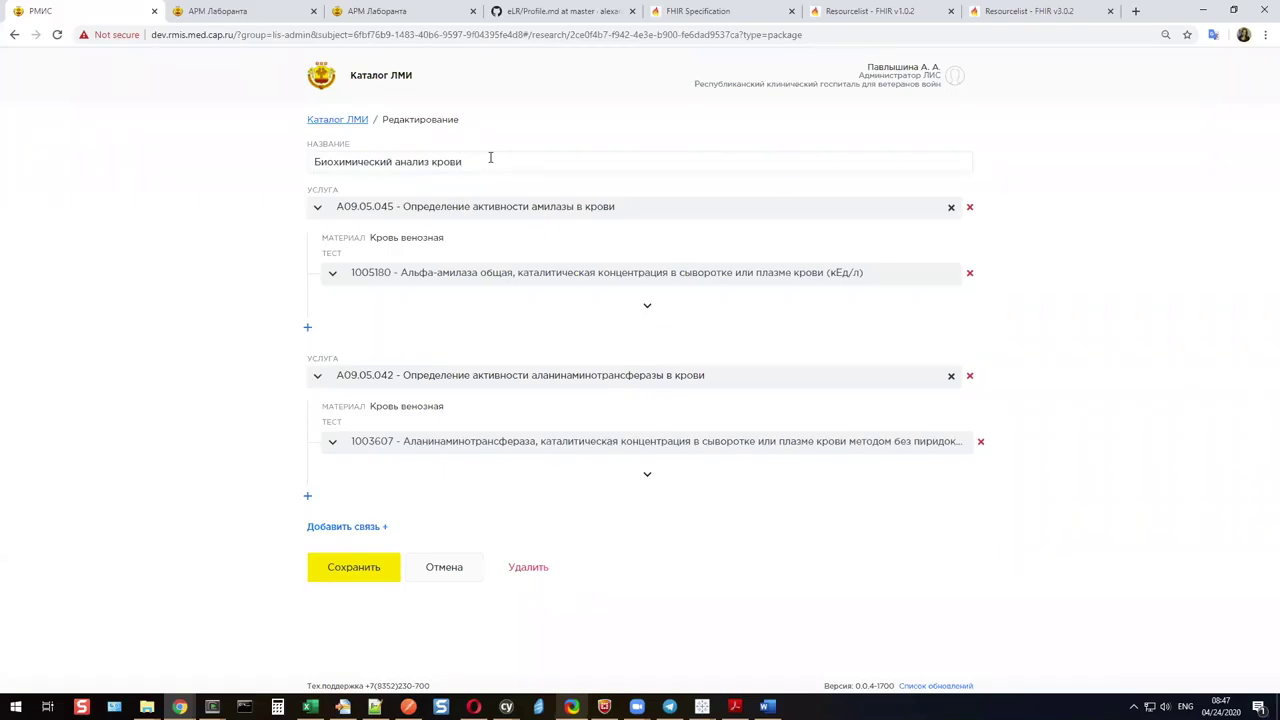
Add test 1000637 "Антитромбин III, количественное определение хромогенным методом" to service A09.05.045, picking it from a search for "а".
click(307, 328)
click(341, 346)
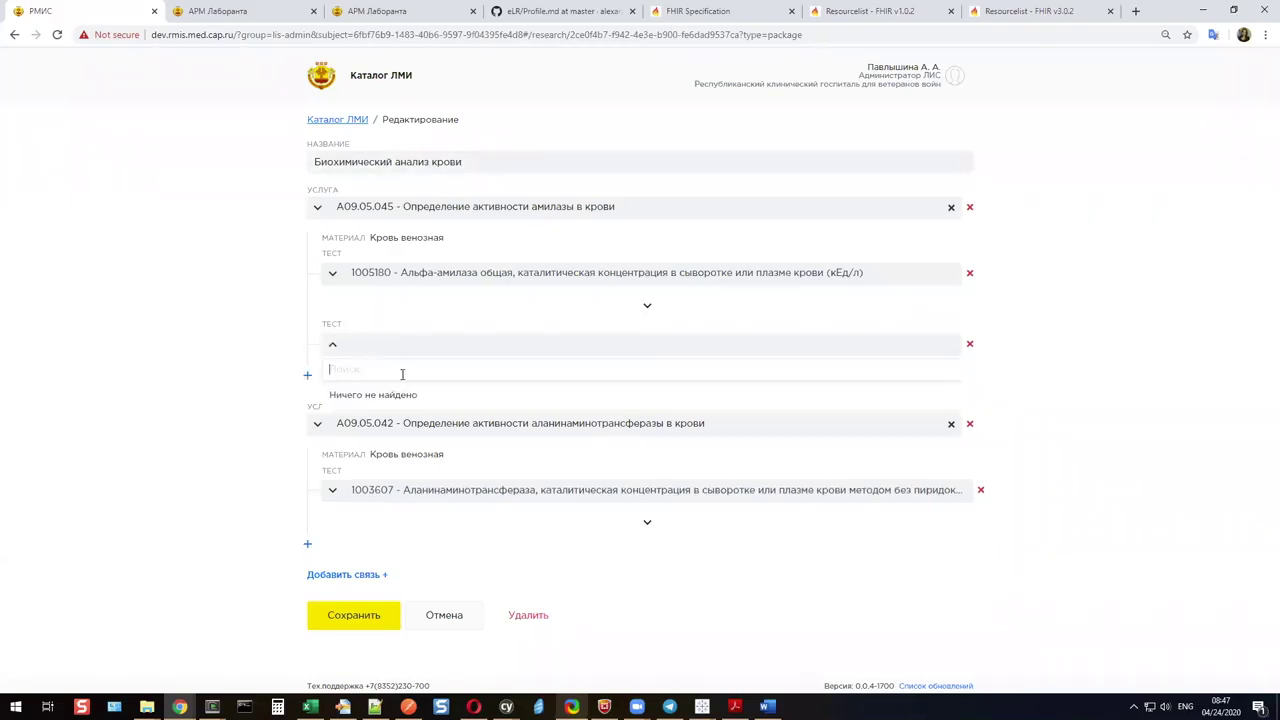
text(f)
key(BackSpace)
key(alt+shift)
text(а)
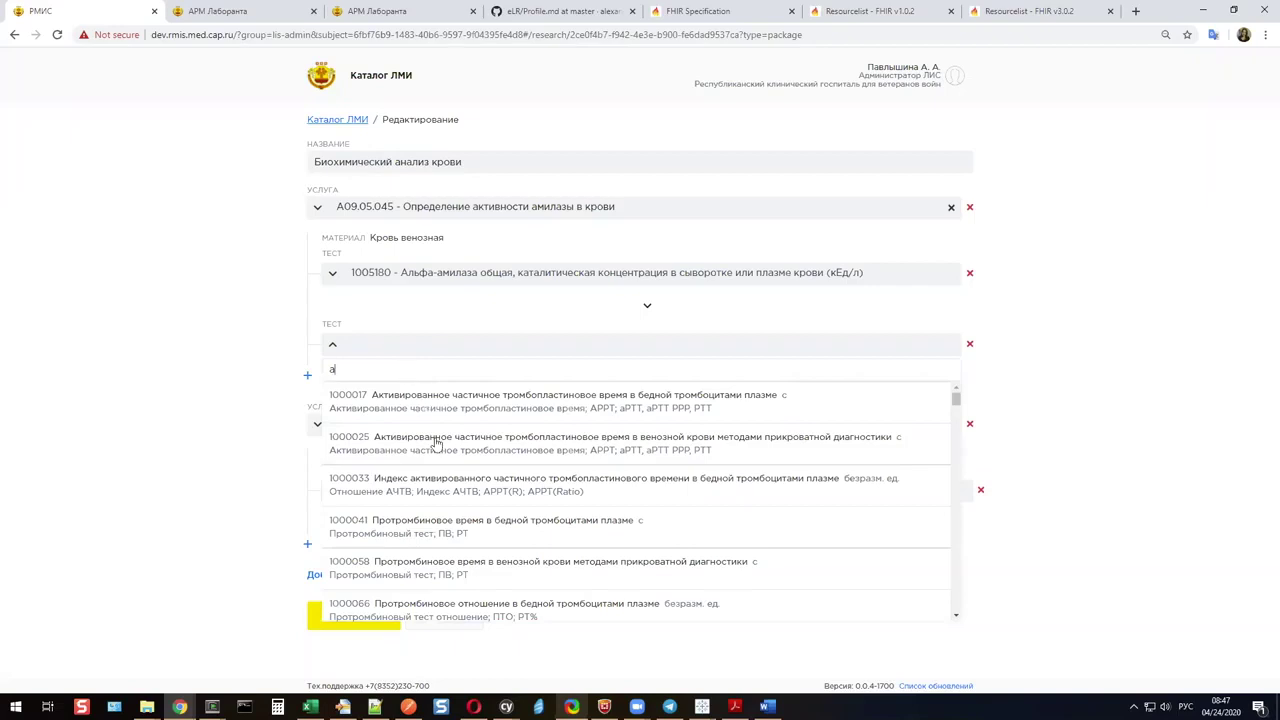
scroll(455, 452, down, 8)
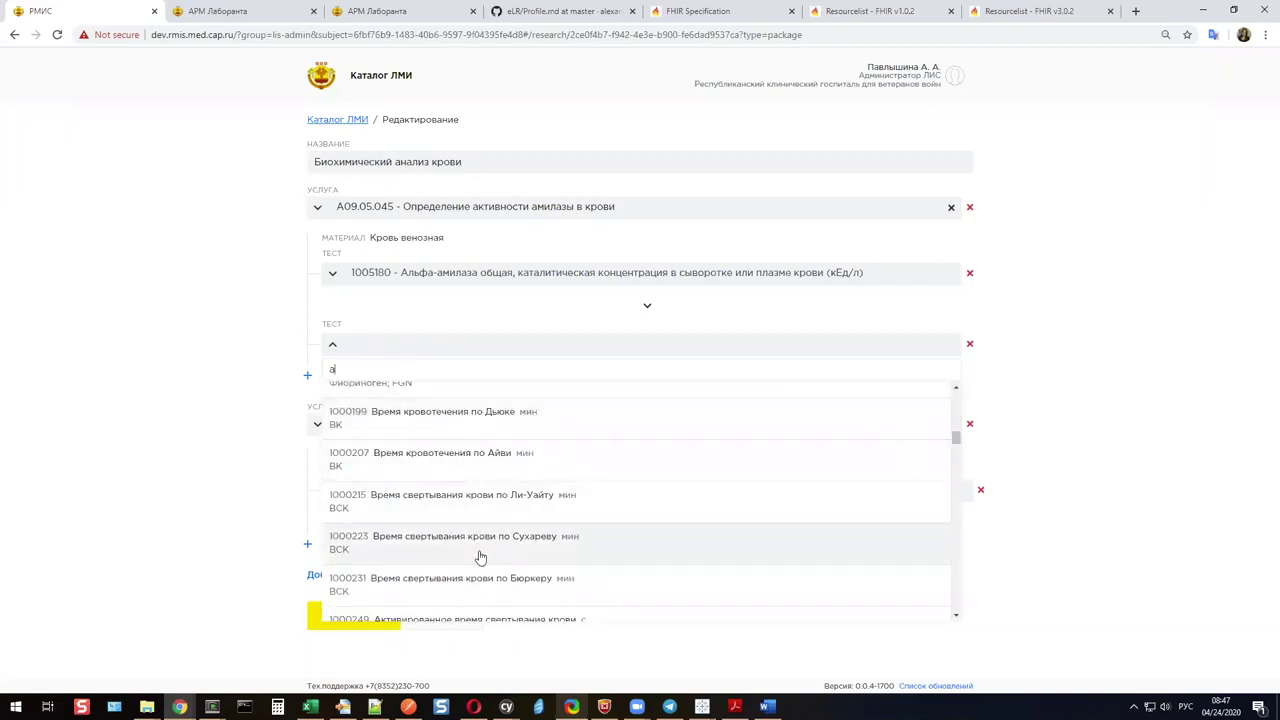
scroll(486, 534, down, 3)
scroll(492, 525, down, 9)
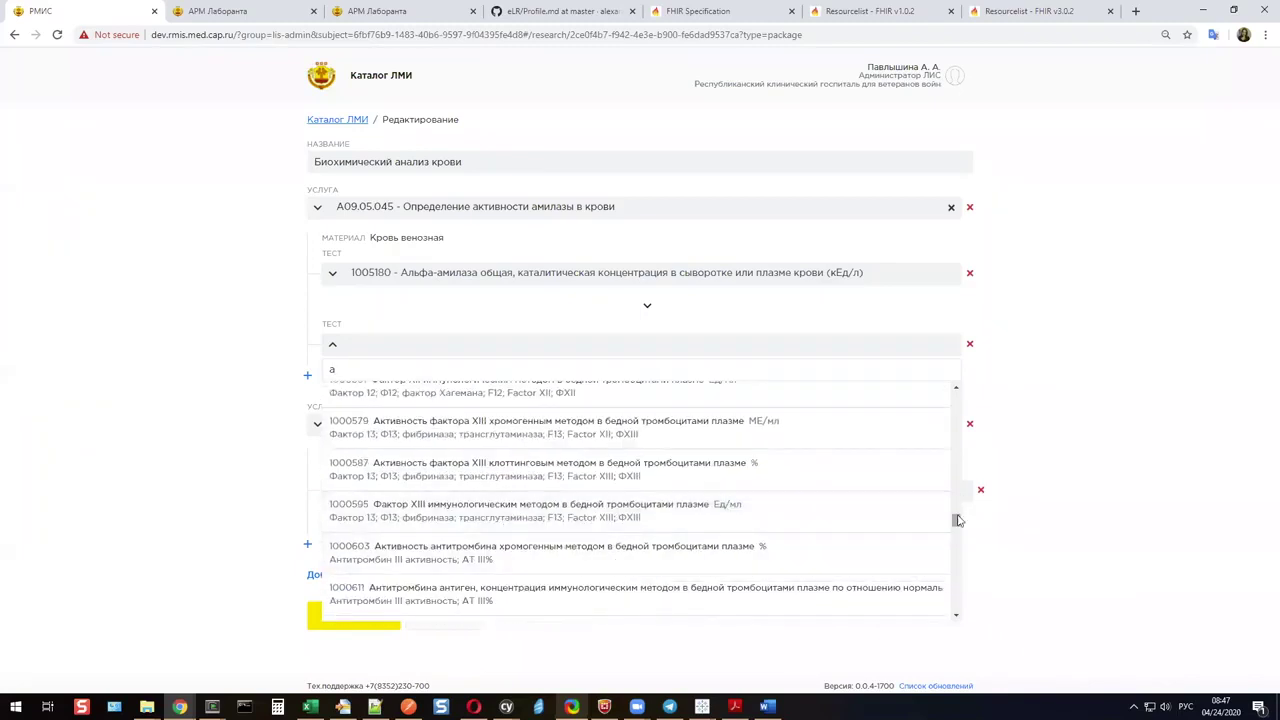
mouse_move(951, 523)
mouse_down()
mouse_move(941, 623)
mouse_move(956, 395)
mouse_move(957, 532)
mouse_up()
click(877, 510)
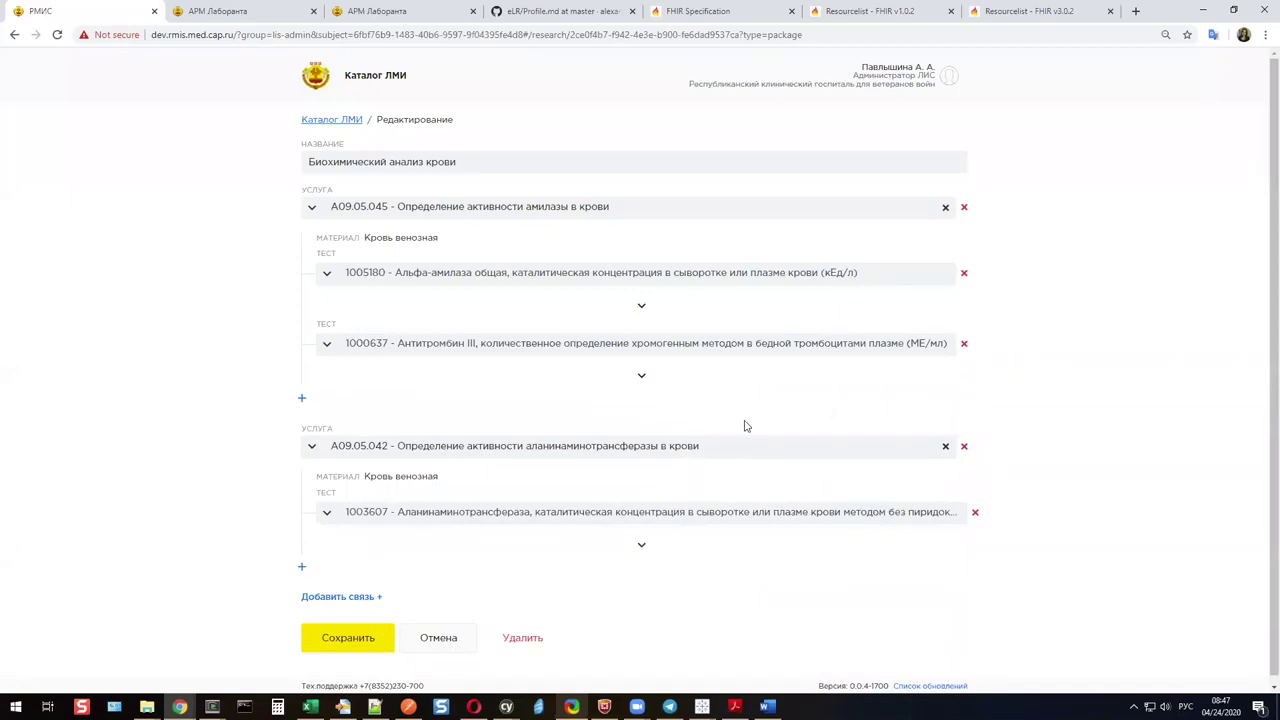
Add service A26.05.046.001 "Определение ДНК пневмококка" to the study through a search for "мок", and remove that service again.
click(345, 598)
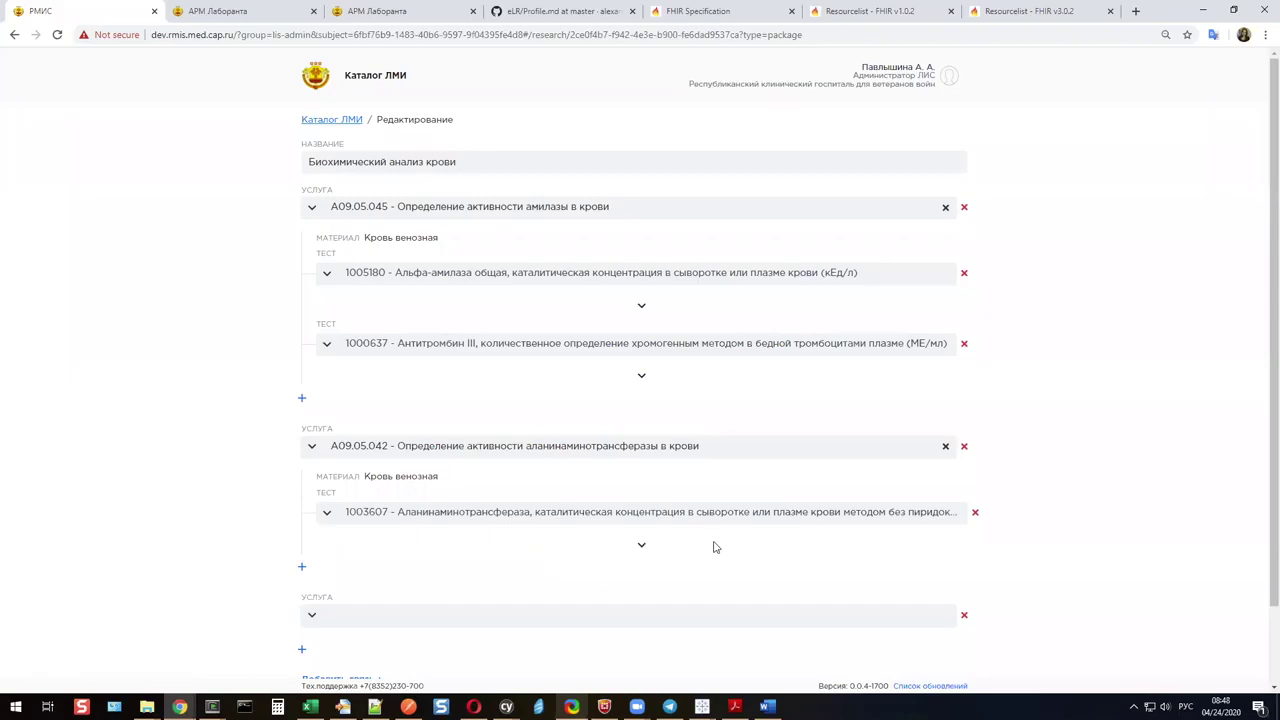
scroll(785, 545, down, 1)
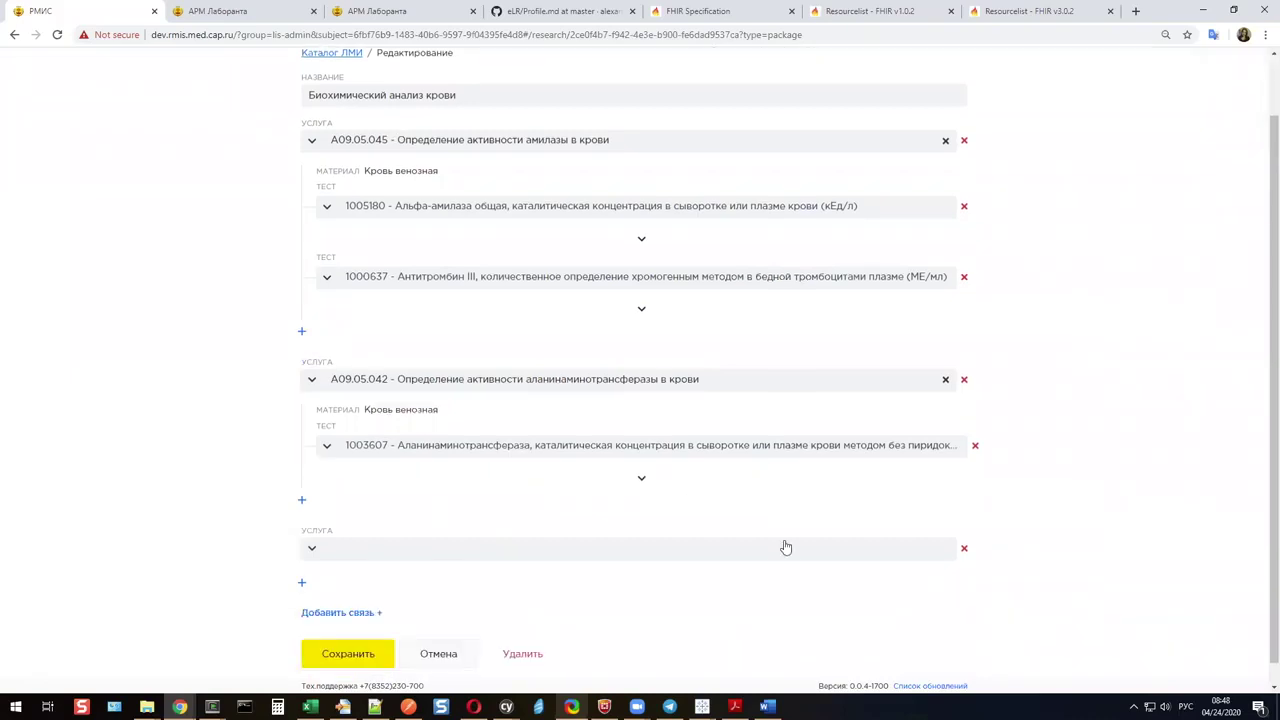
click(528, 553)
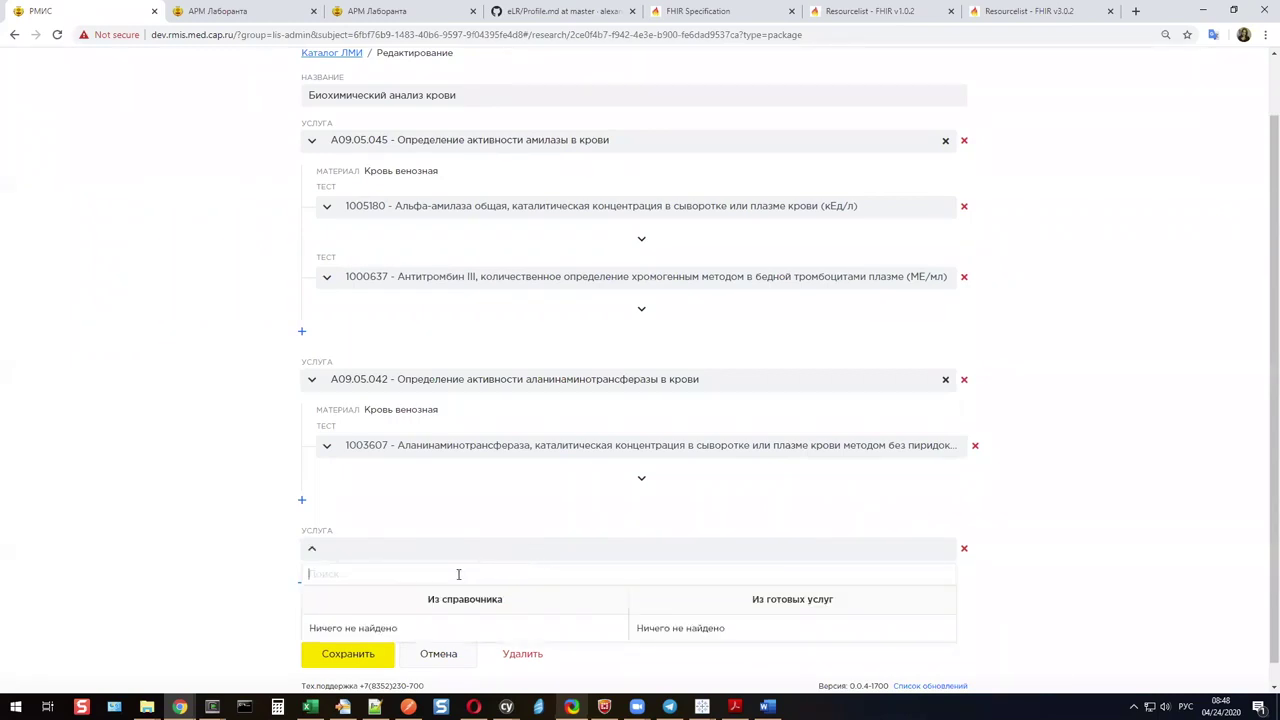
text(мок)
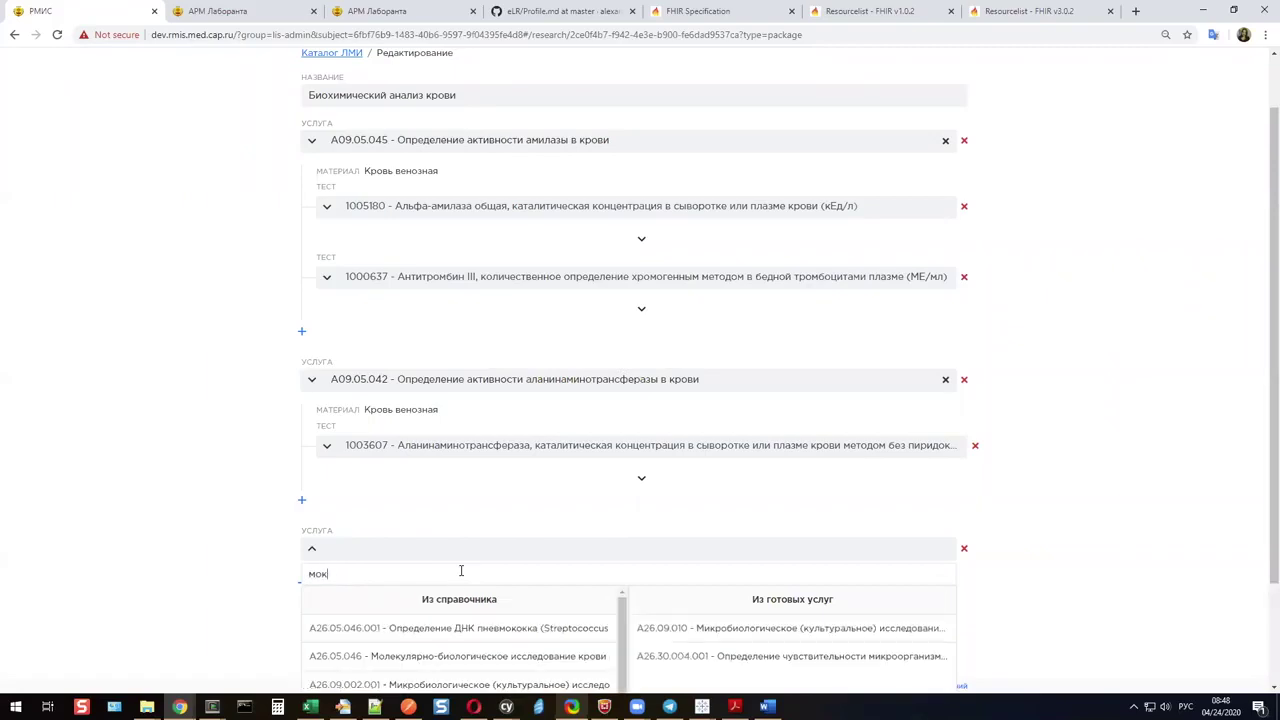
click(466, 628)
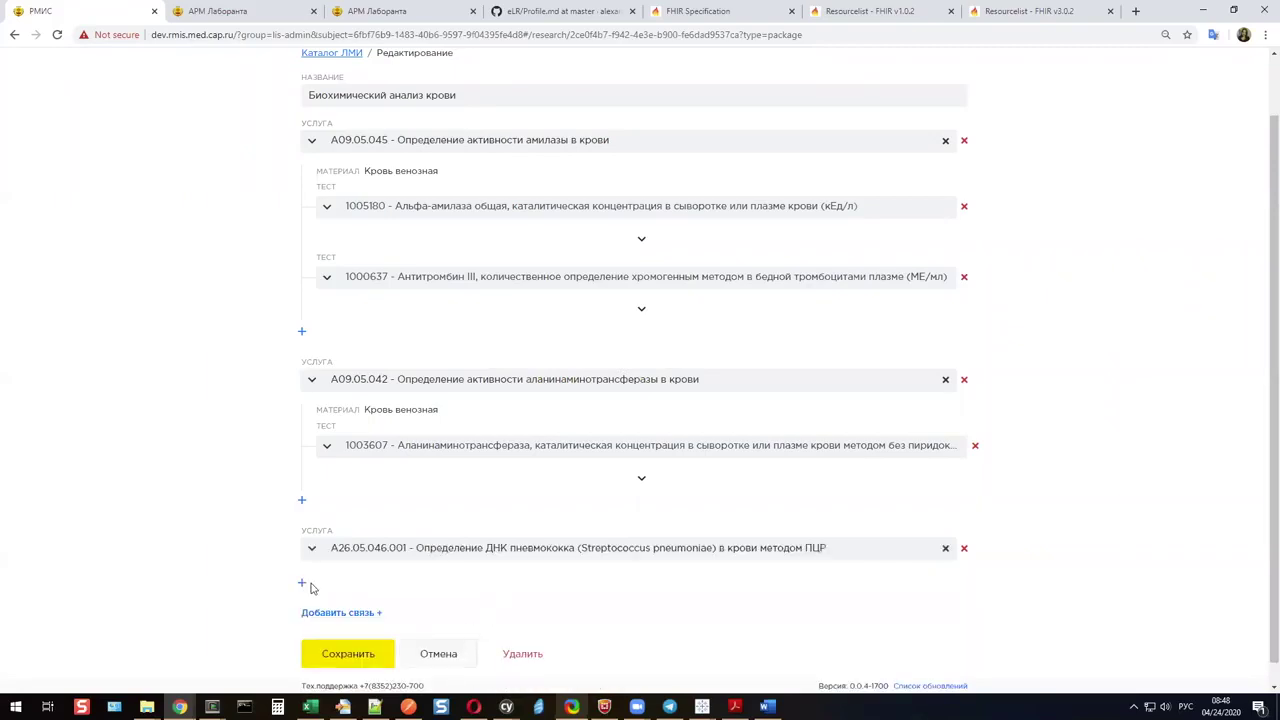
click(965, 549)
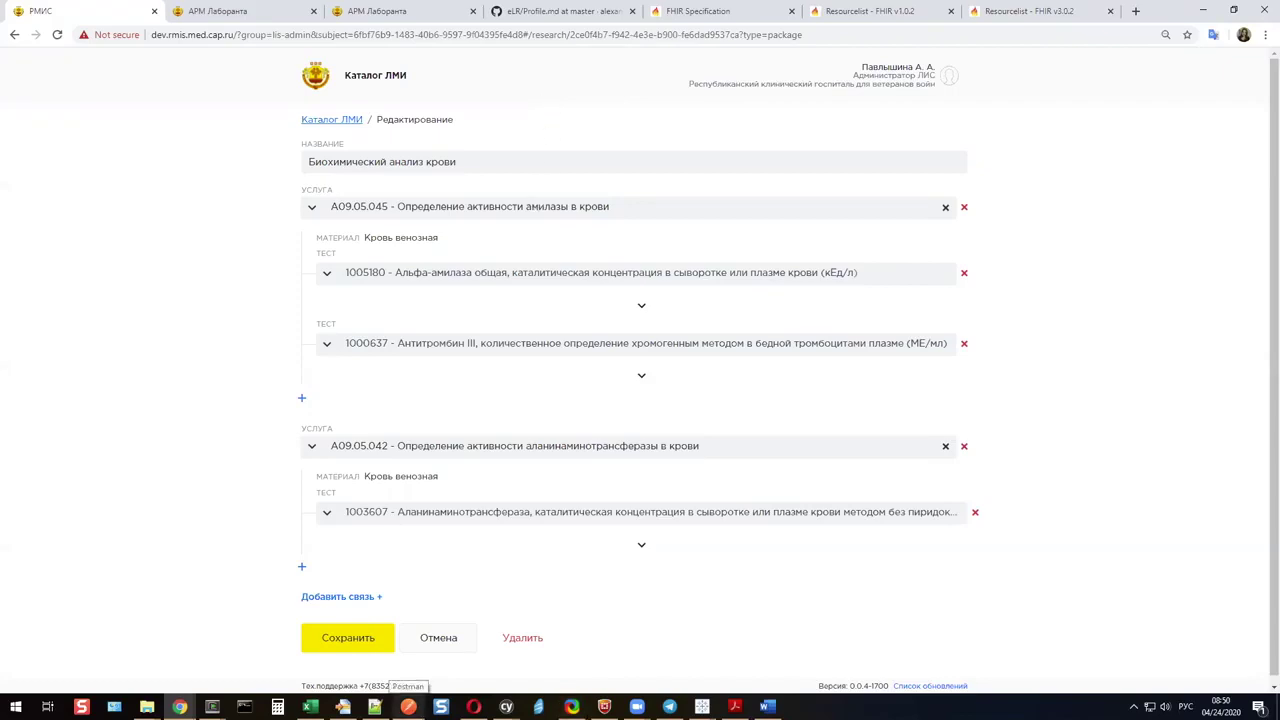
Switch to АРМ Лаборанта, view the laboratory referral list, and bring up the result form for the «Мокрота» material.
click(408, 707)
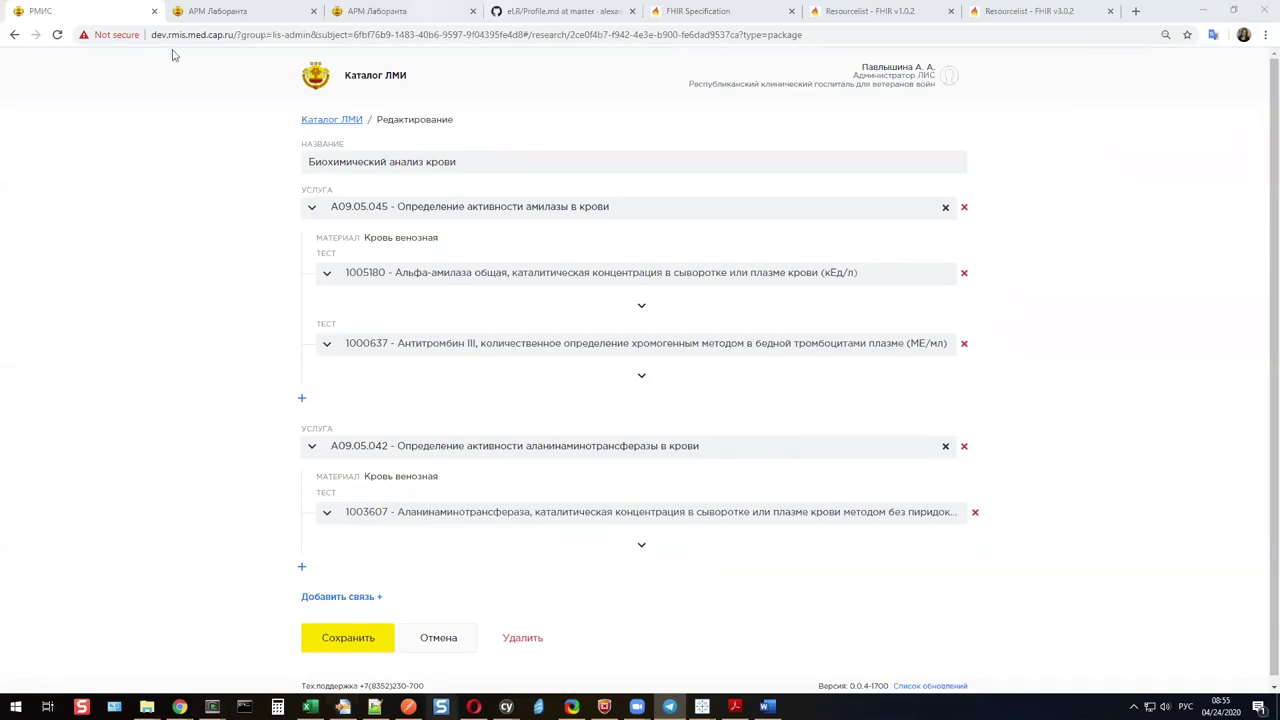
click(208, 12)
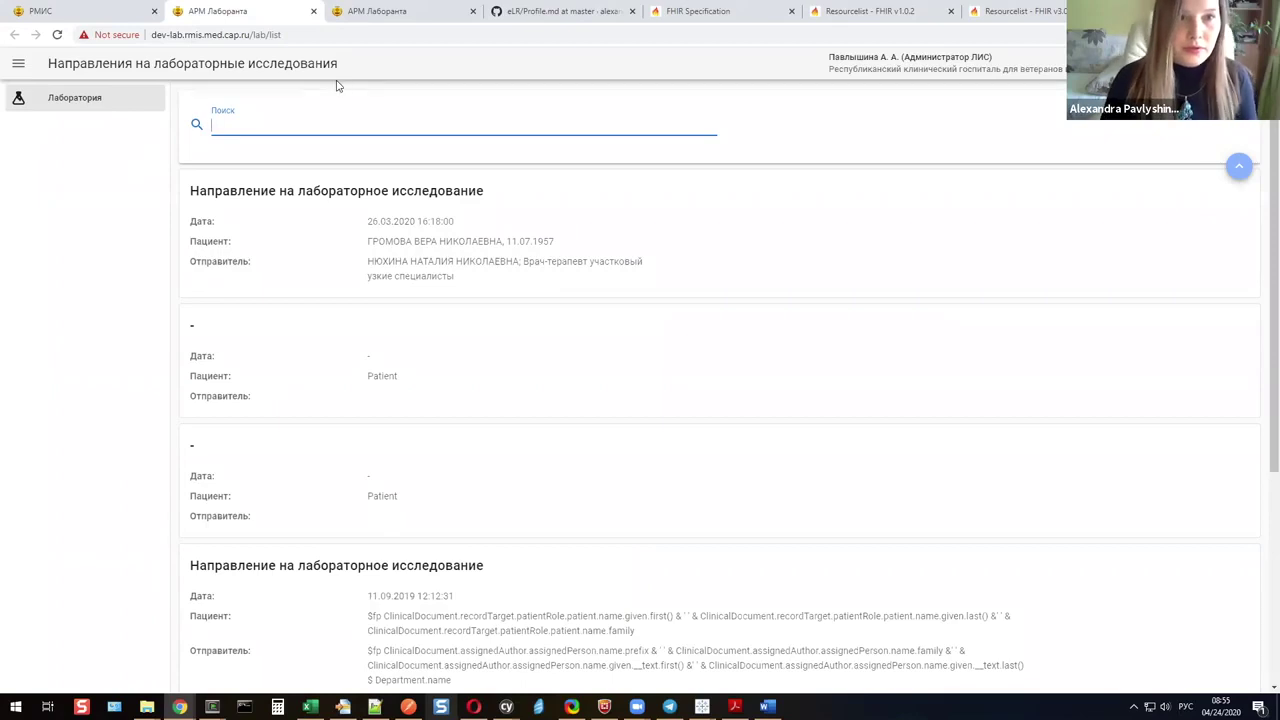
click(371, 14)
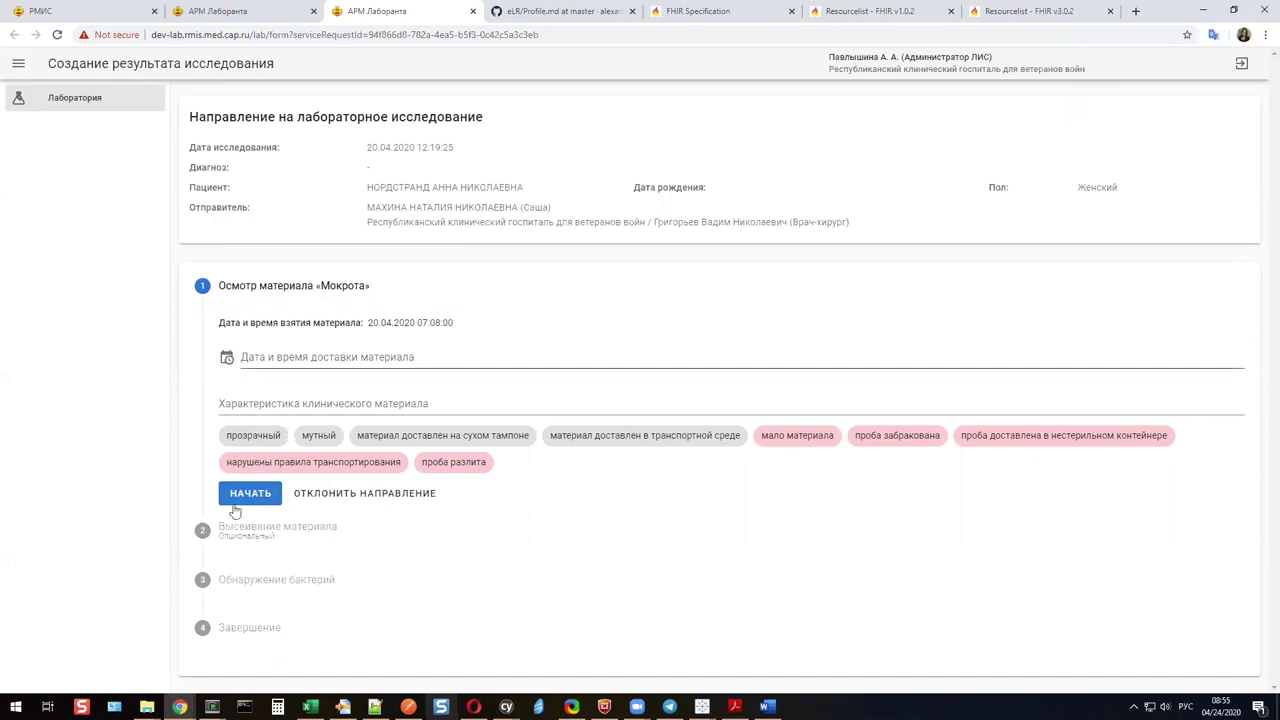
Record delivery at 24.04.2020 02:01:00 and the characteristic "материал доставлен на сухом тампоне" for the «Мокрота» inspection, and save it.
click(255, 358)
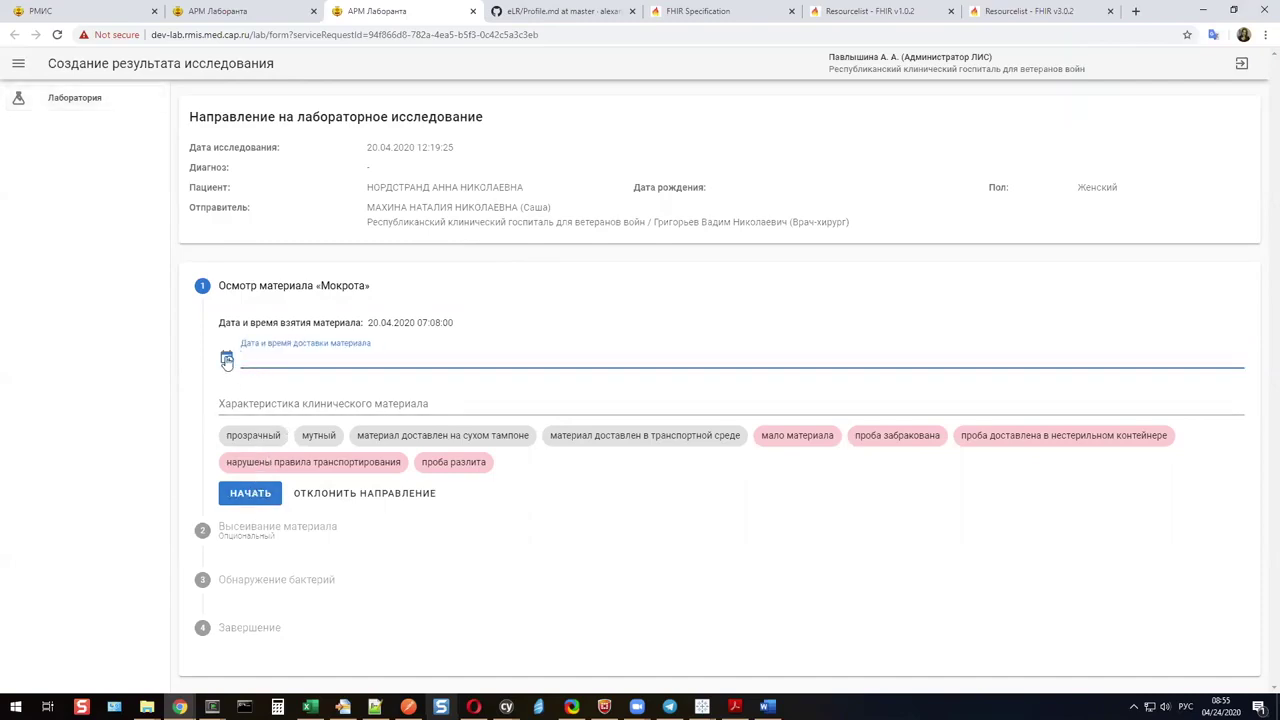
click(378, 578)
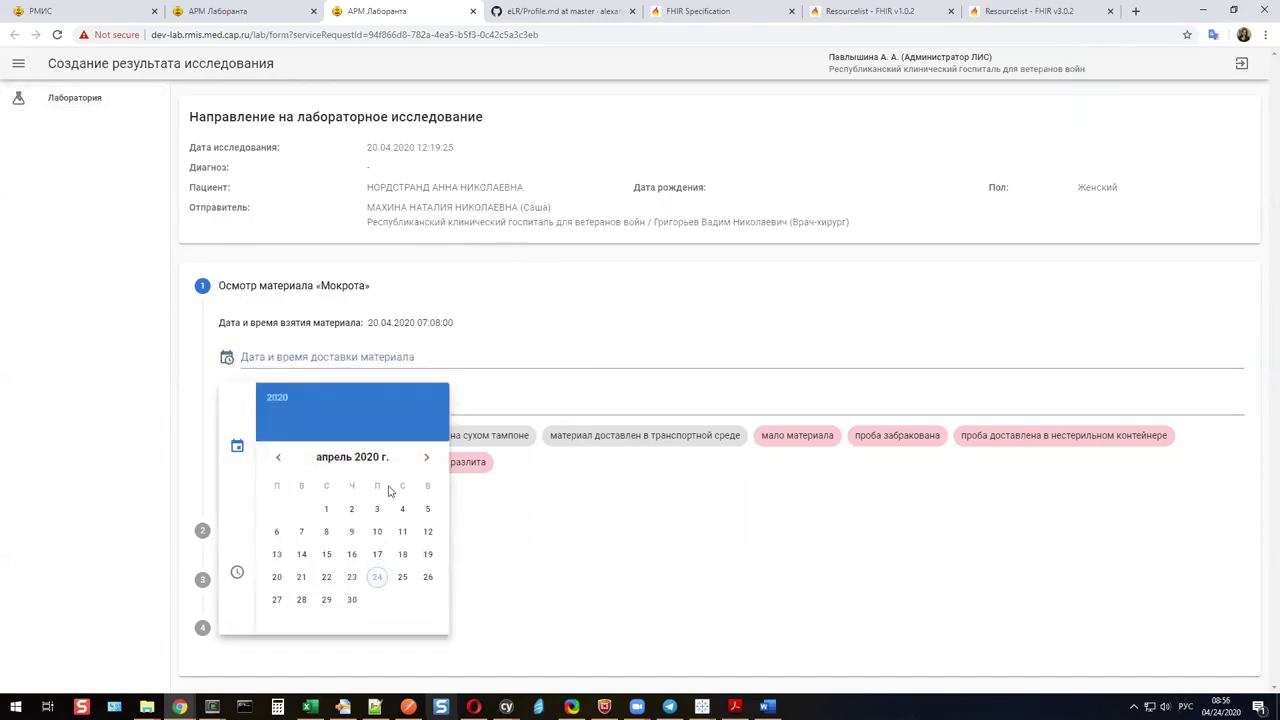
click(404, 508)
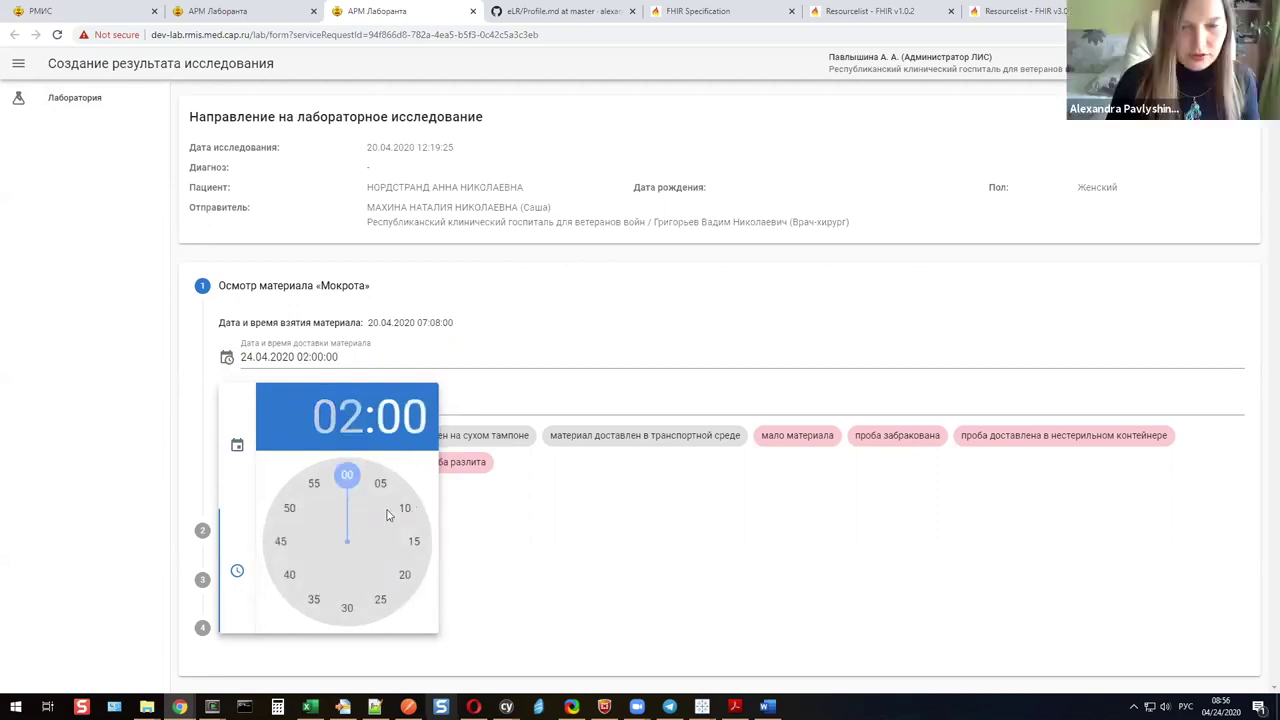
click(351, 477)
click(245, 401)
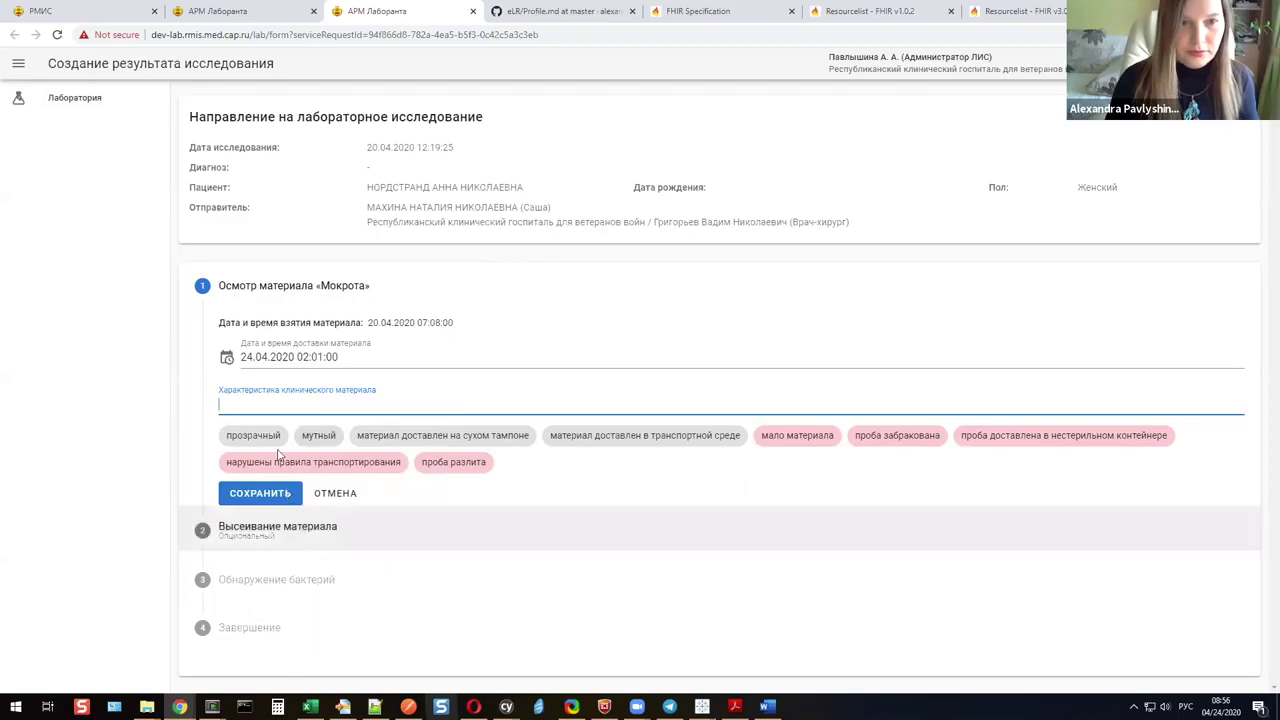
click(480, 438)
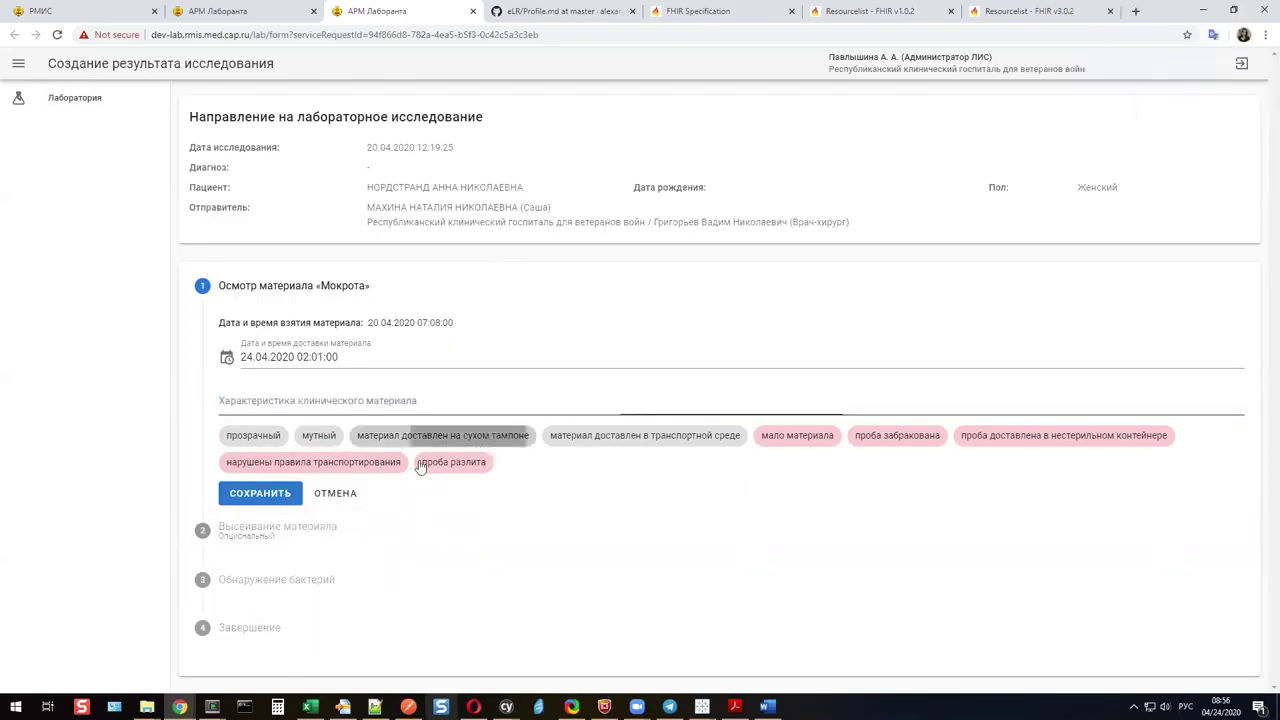
click(266, 496)
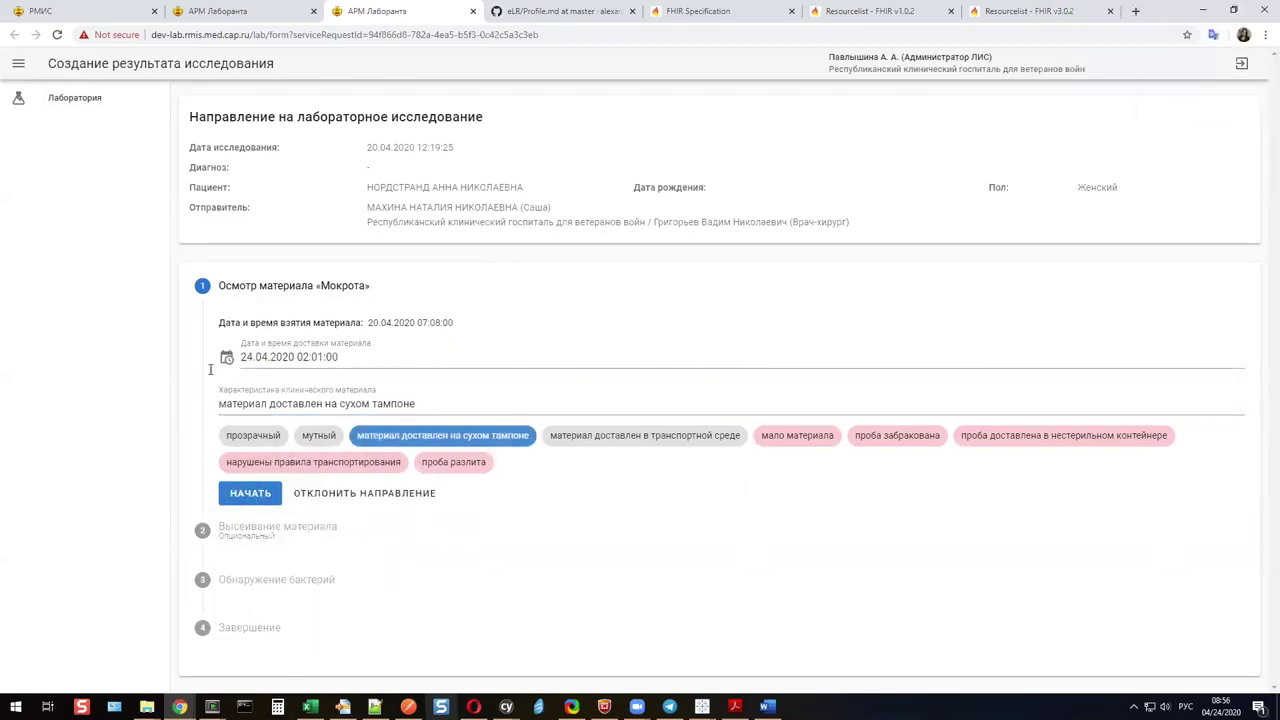
Go on to Обнаружение бактерий, search for "п", and add Genus Gordonia, Salmonella, Promicromonospora and Enhydrobacter as detected.
click(255, 530)
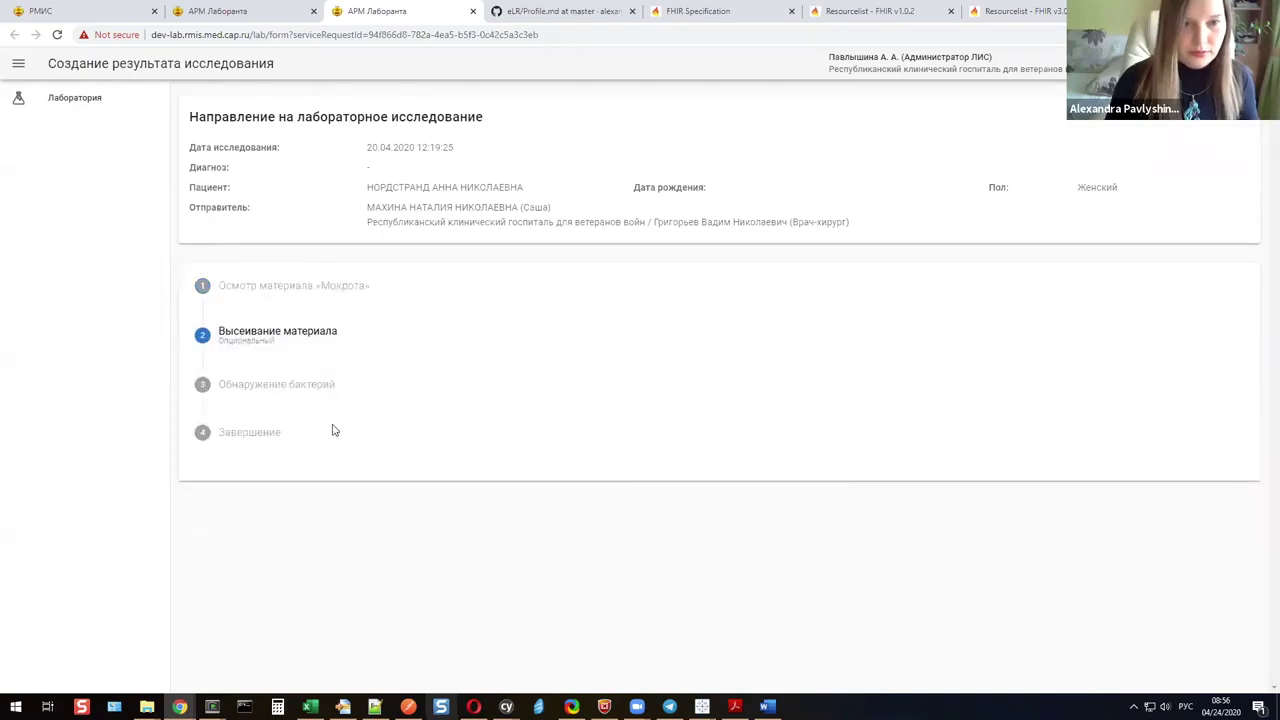
click(258, 374)
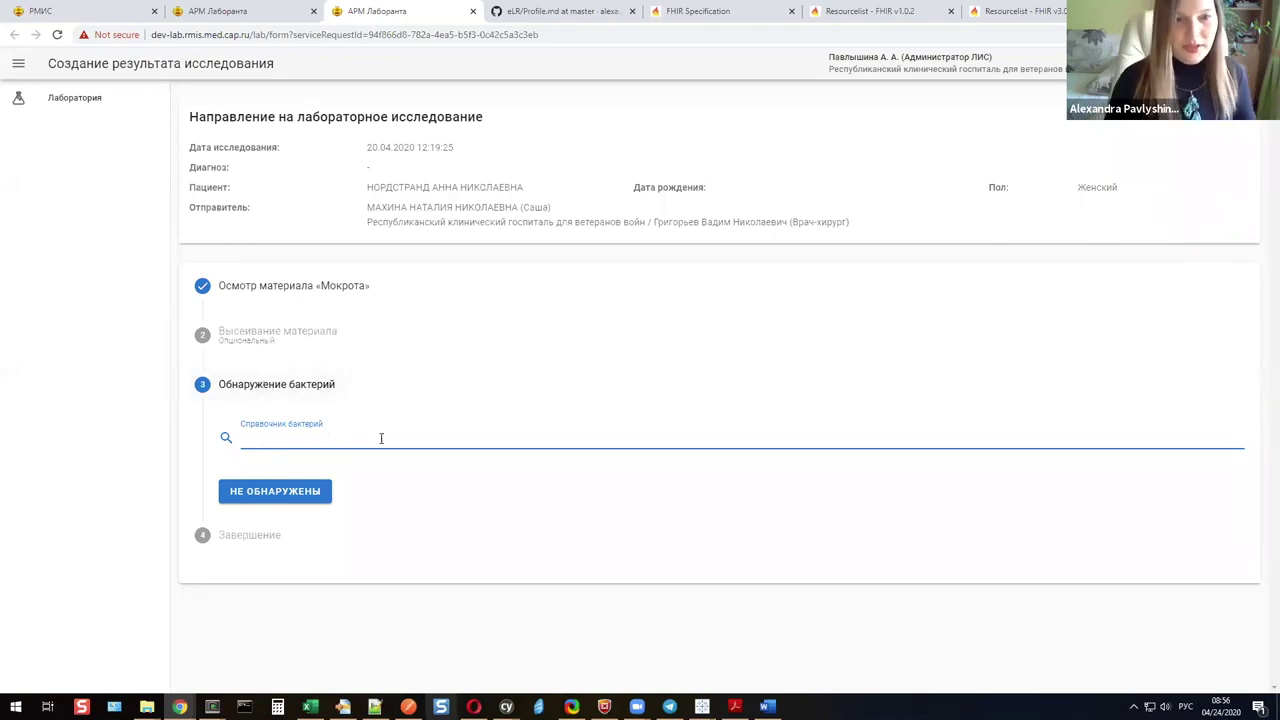
text(п)
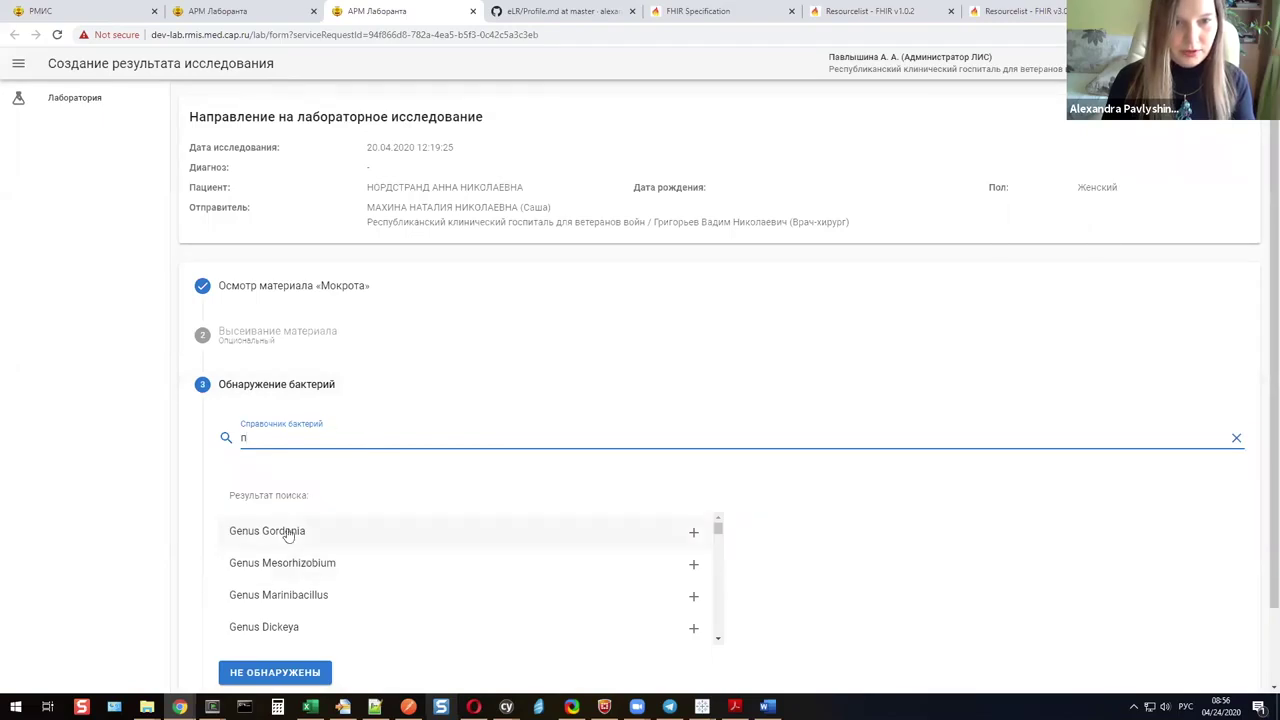
scroll(334, 580, down, 2)
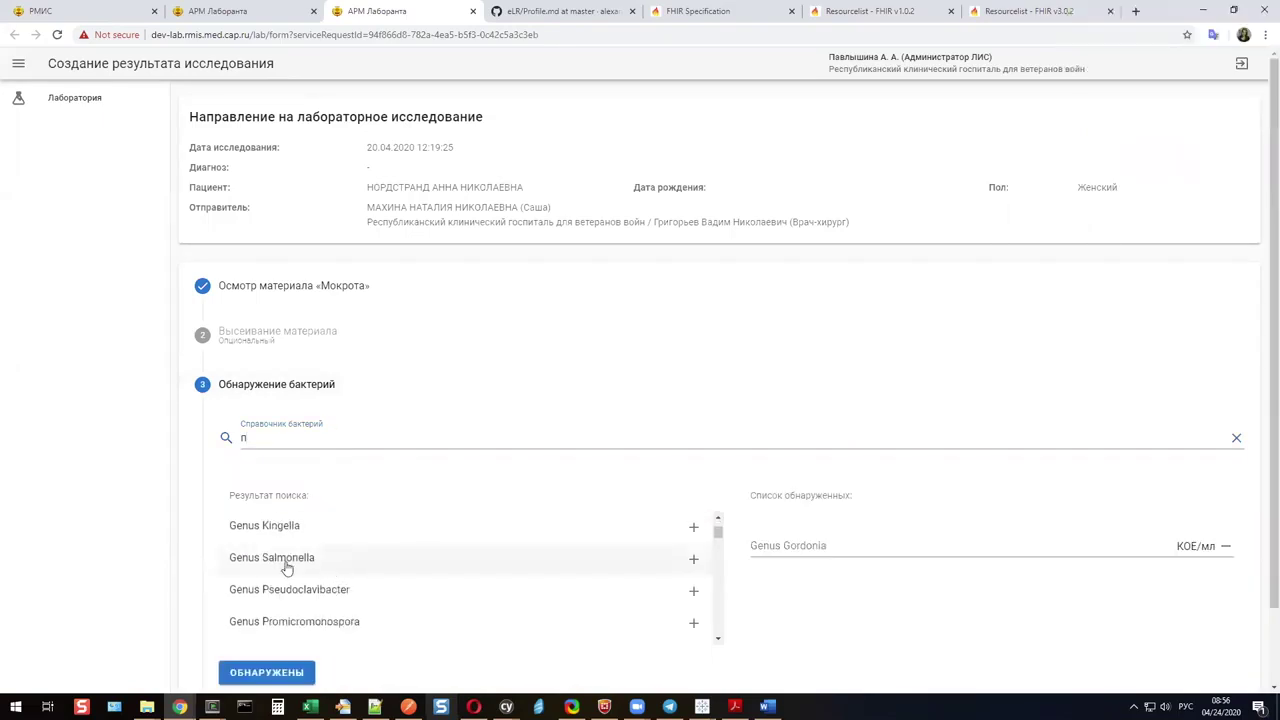
click(307, 617)
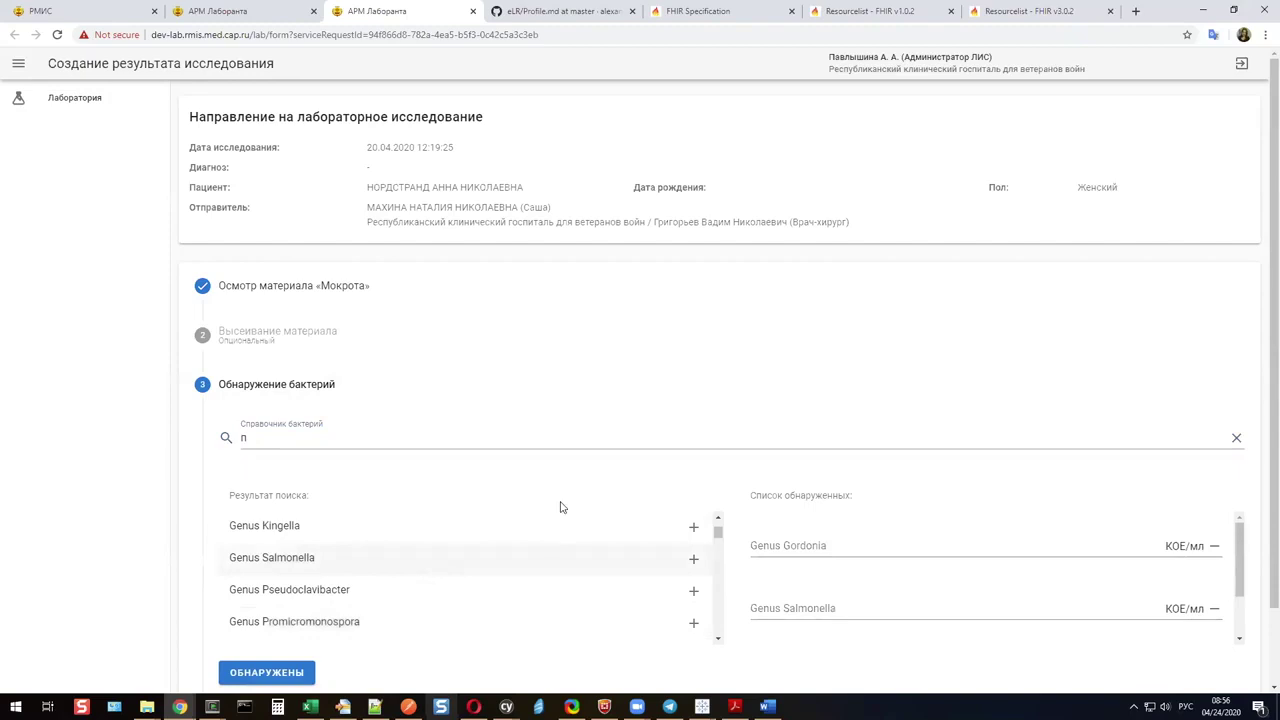
scroll(849, 499, down, 1)
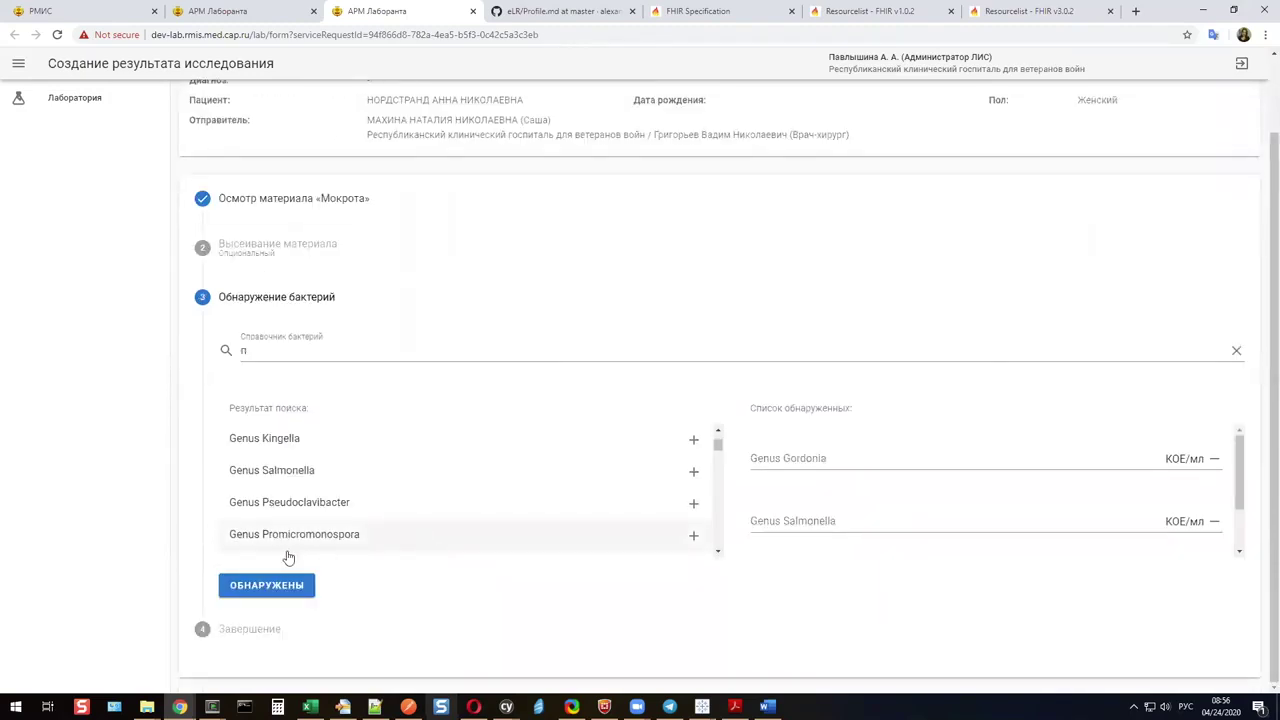
scroll(330, 534, down, 2)
click(334, 500)
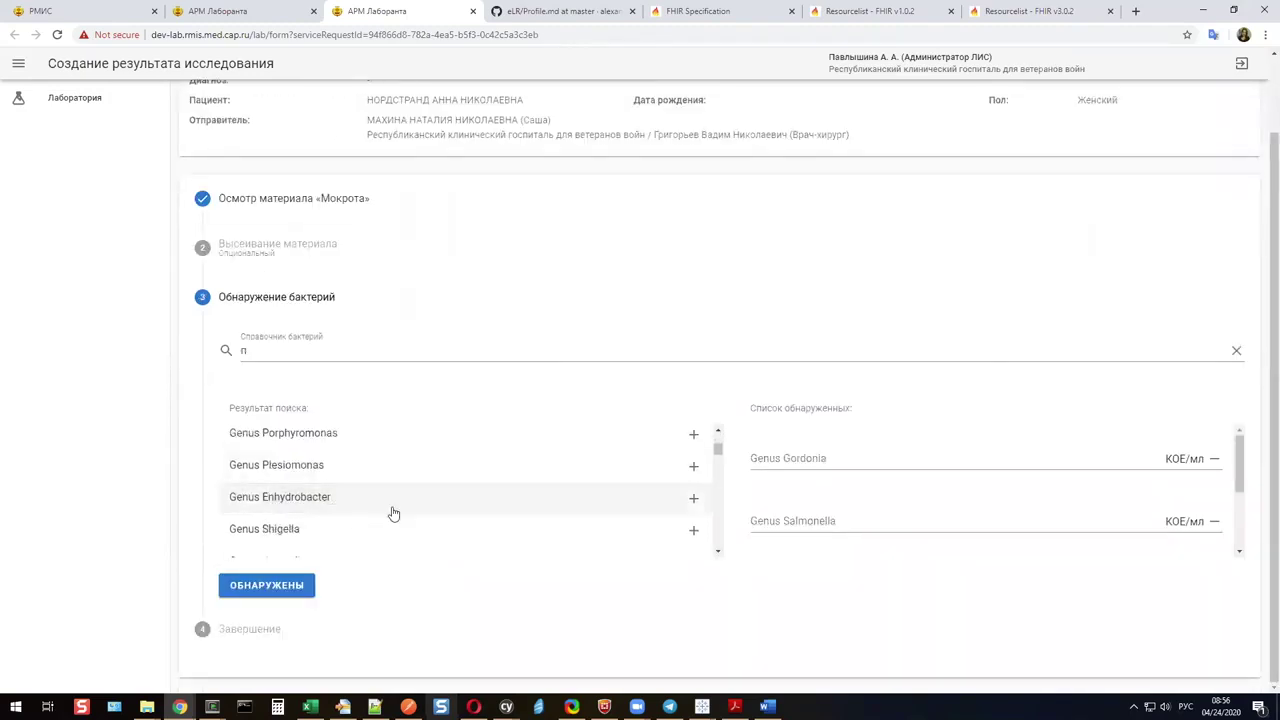
Set the quantities to 5 КОЕ/мл for Genus Gordonia and 4 КОЕ/мл for Genus Salmonella, and submit the detected bacteria.
scroll(1054, 459, down, 2)
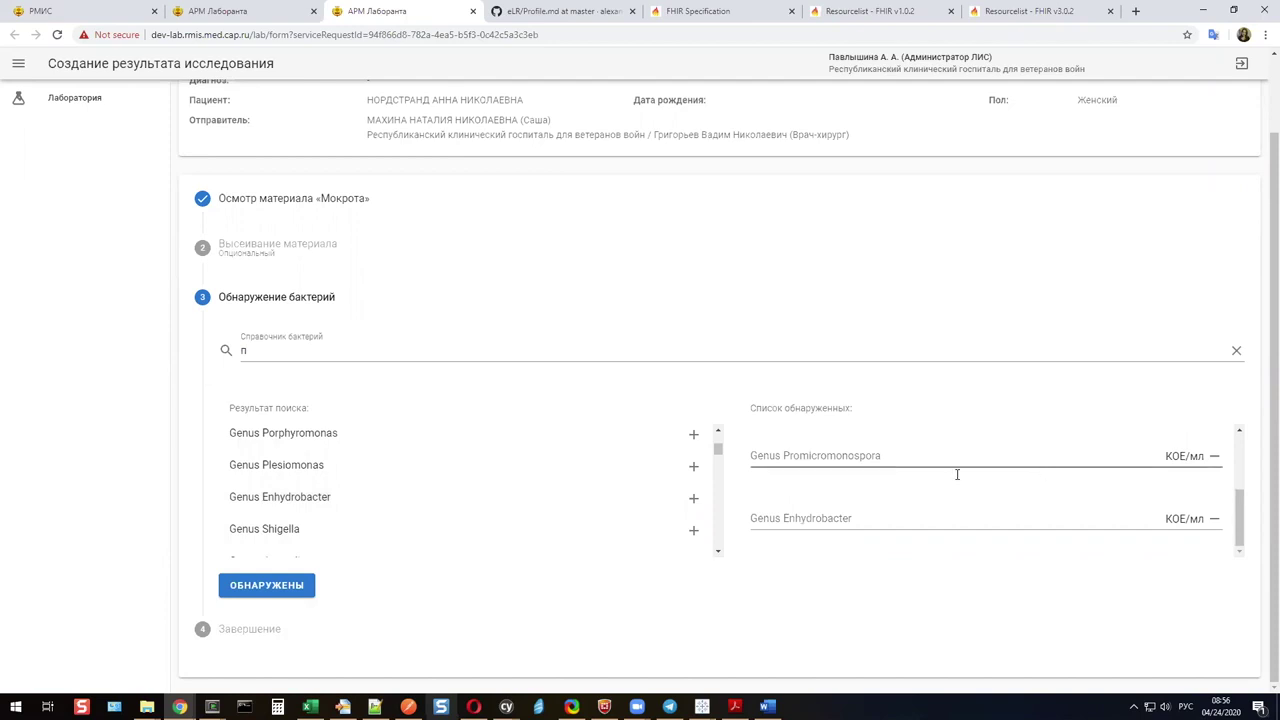
scroll(960, 474, up, 2)
click(788, 459)
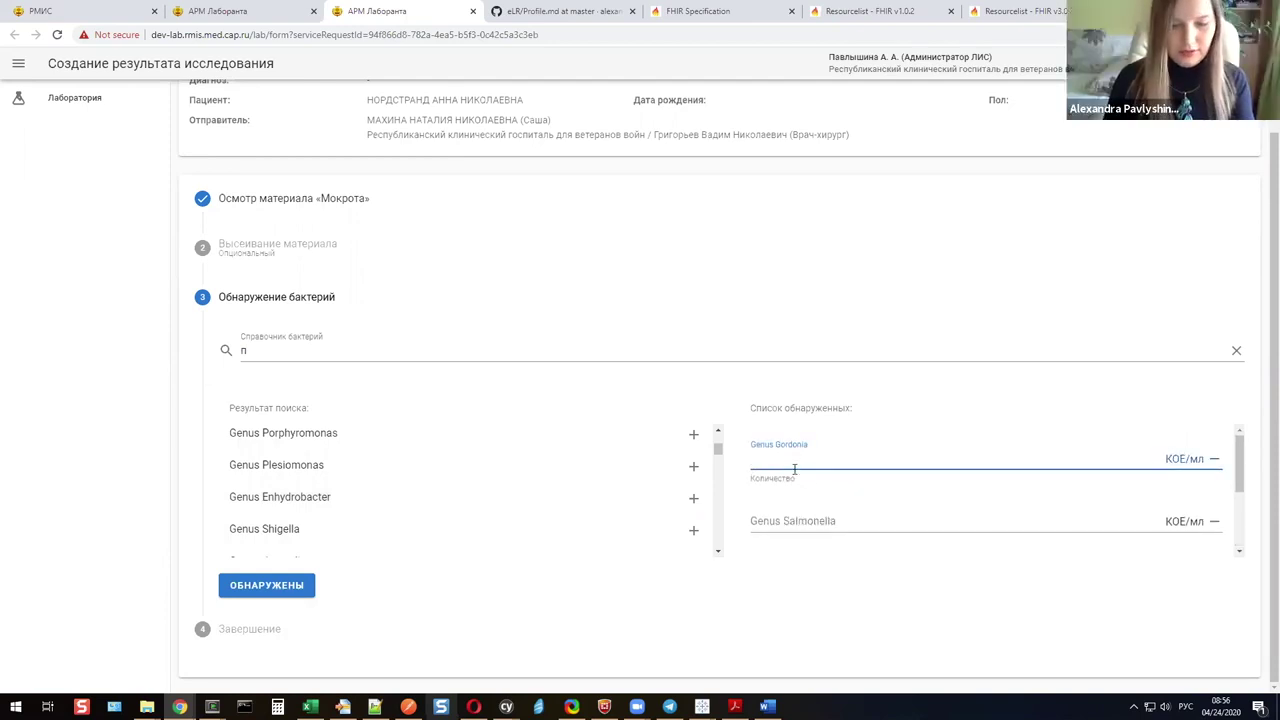
text(5)
click(792, 522)
text(4)
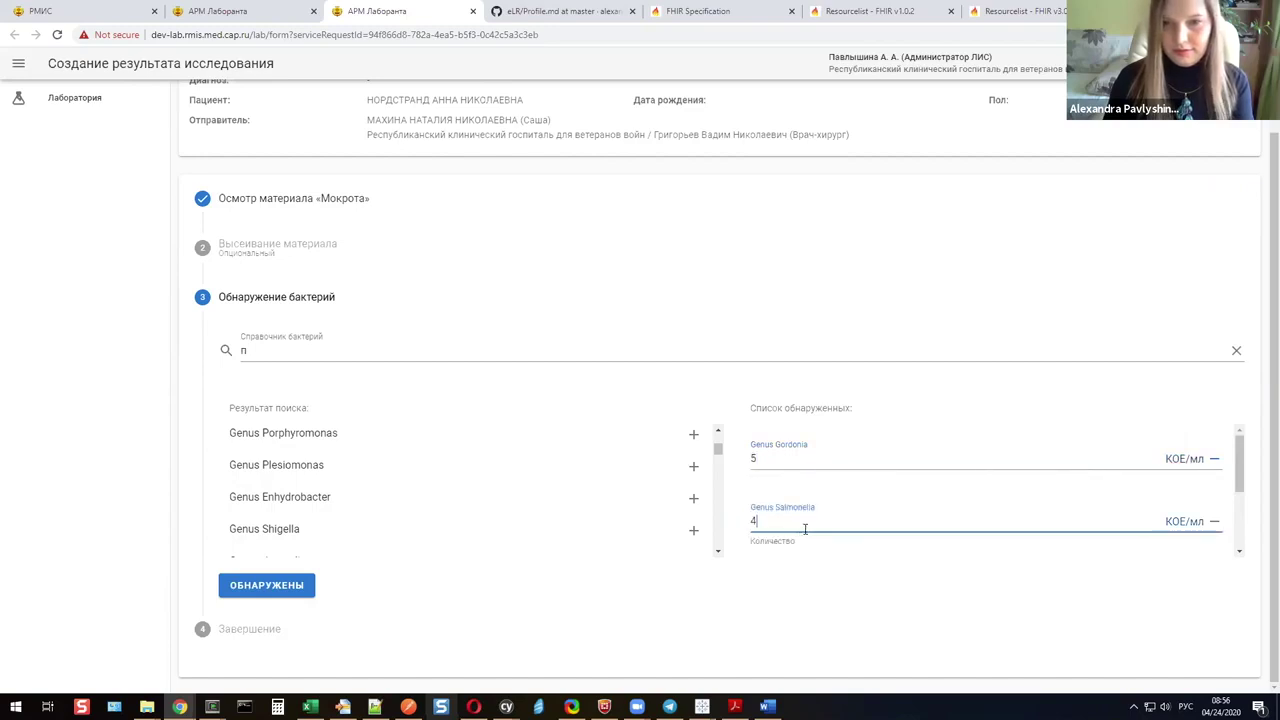
click(289, 589)
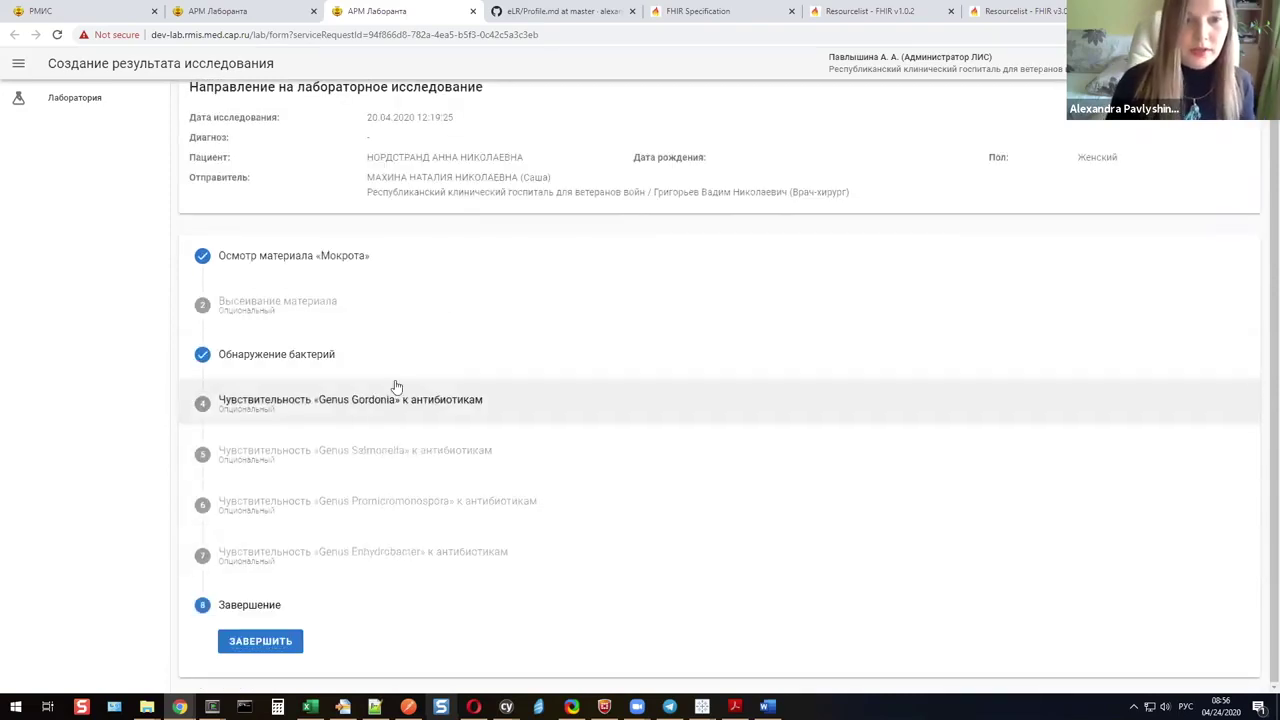
For «Genus Gordonia» antibiotic sensitivity, search "п", add Ампициллин 10 мкг with rating R, and set its МИК to 18 мг/л.
click(377, 400)
click(719, 463)
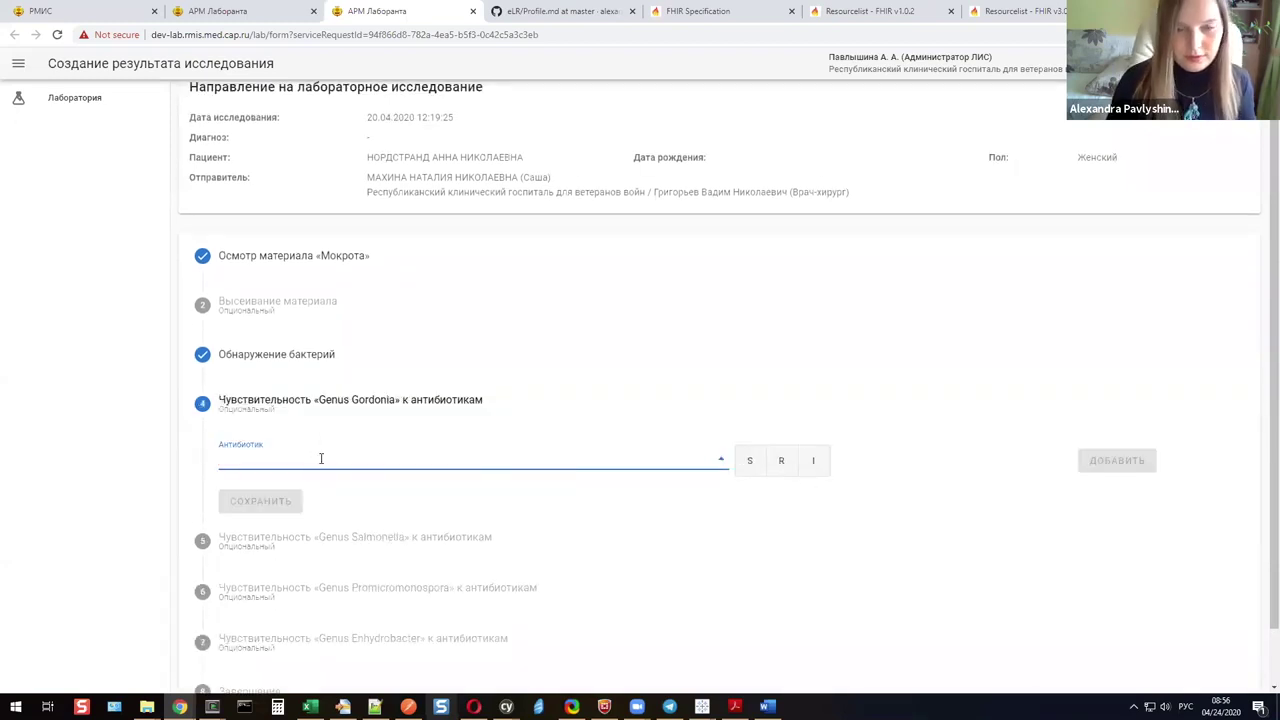
text(п)
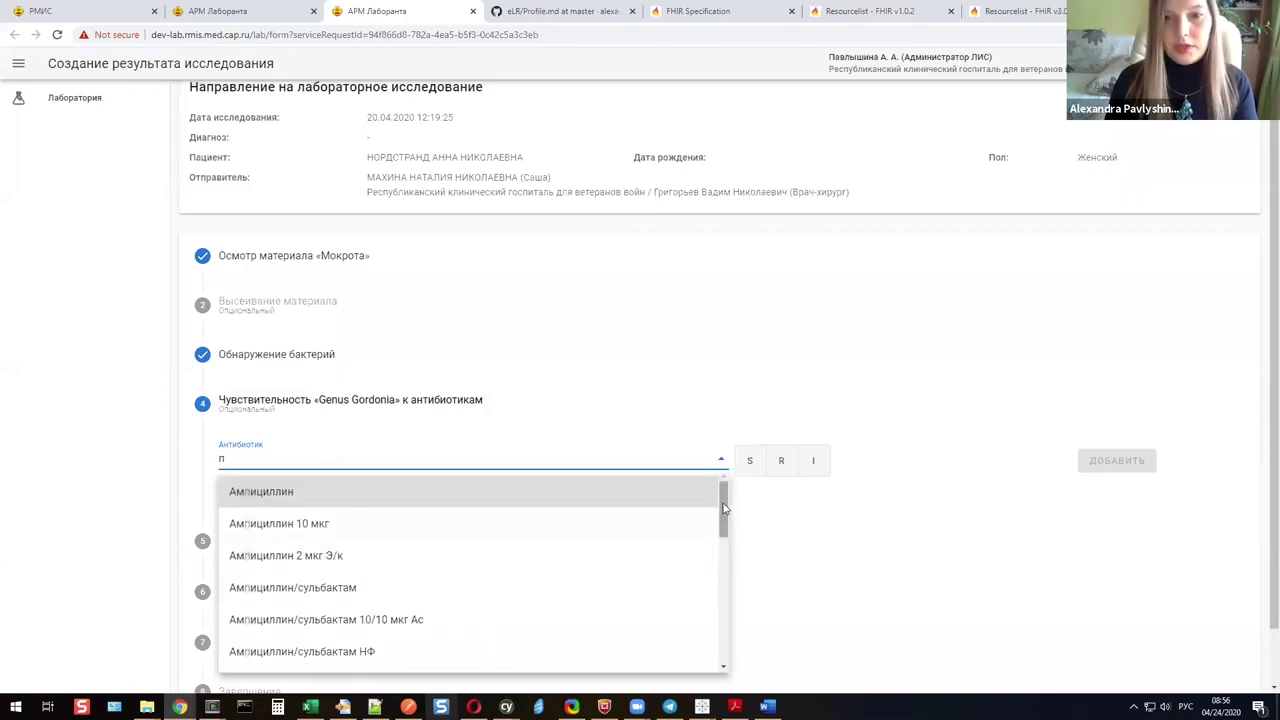
drag(724, 530, 406, 423)
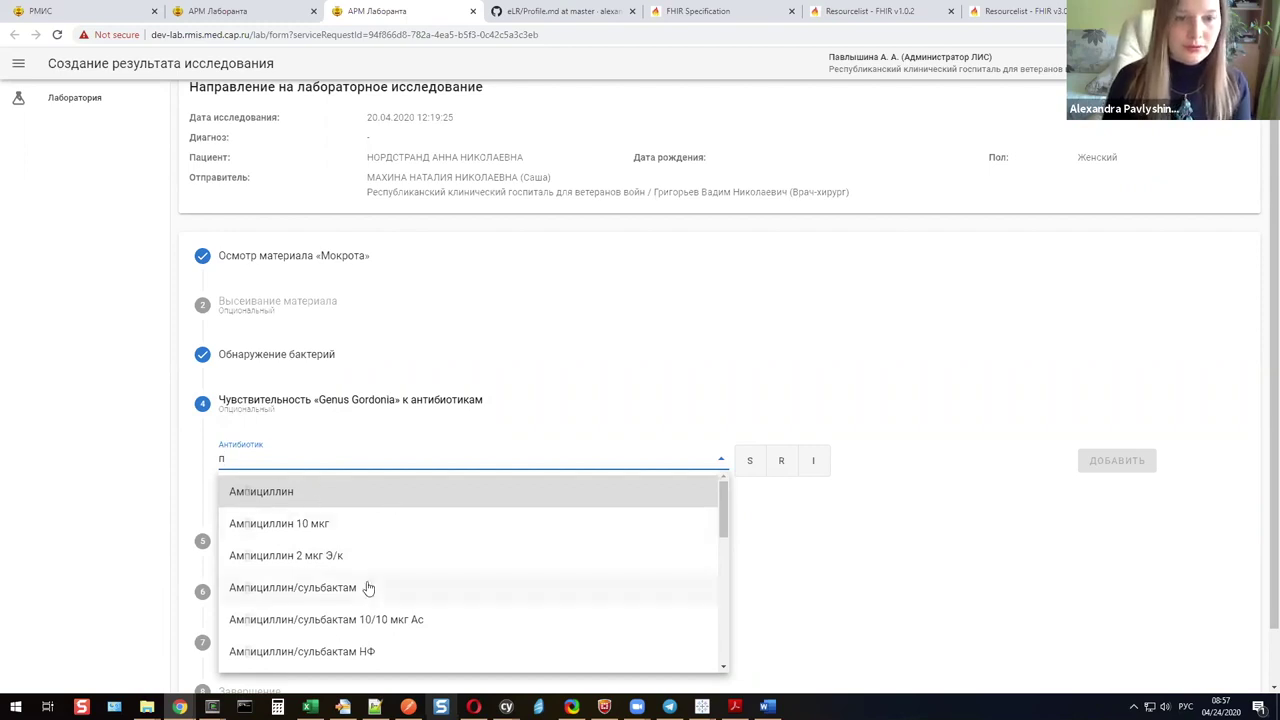
scroll(362, 586, down, 1)
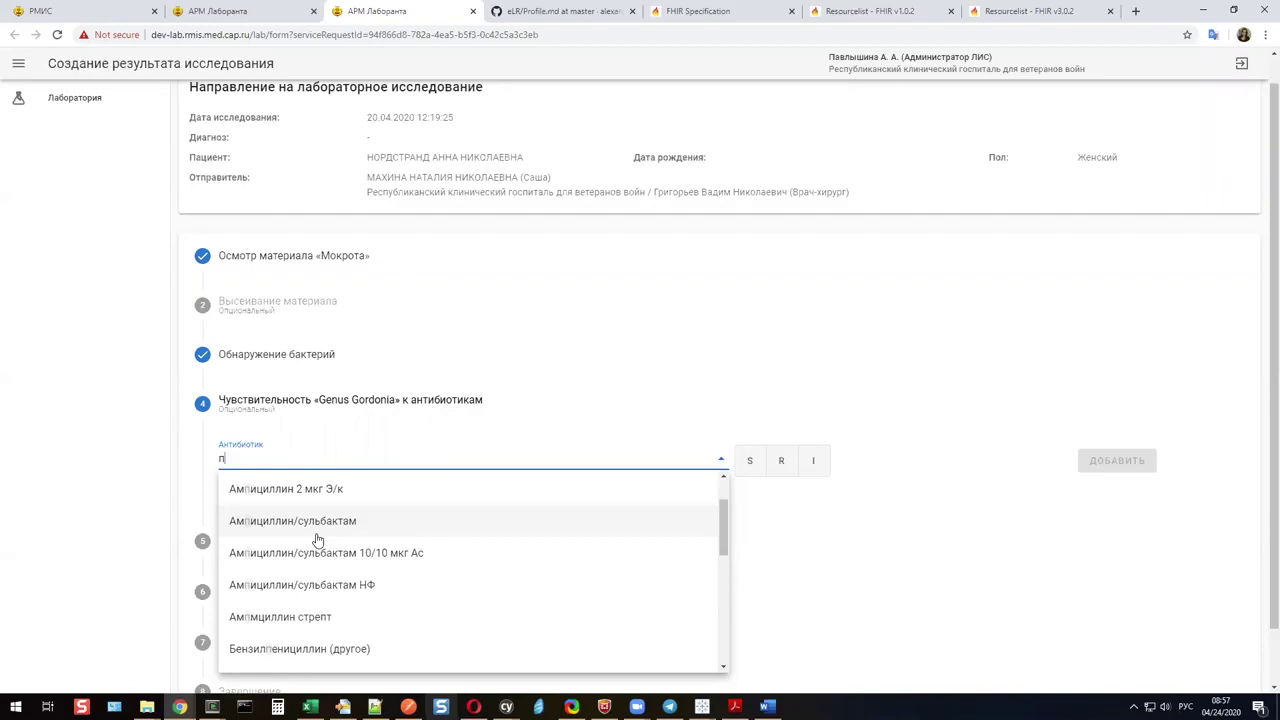
scroll(391, 534, down, 1)
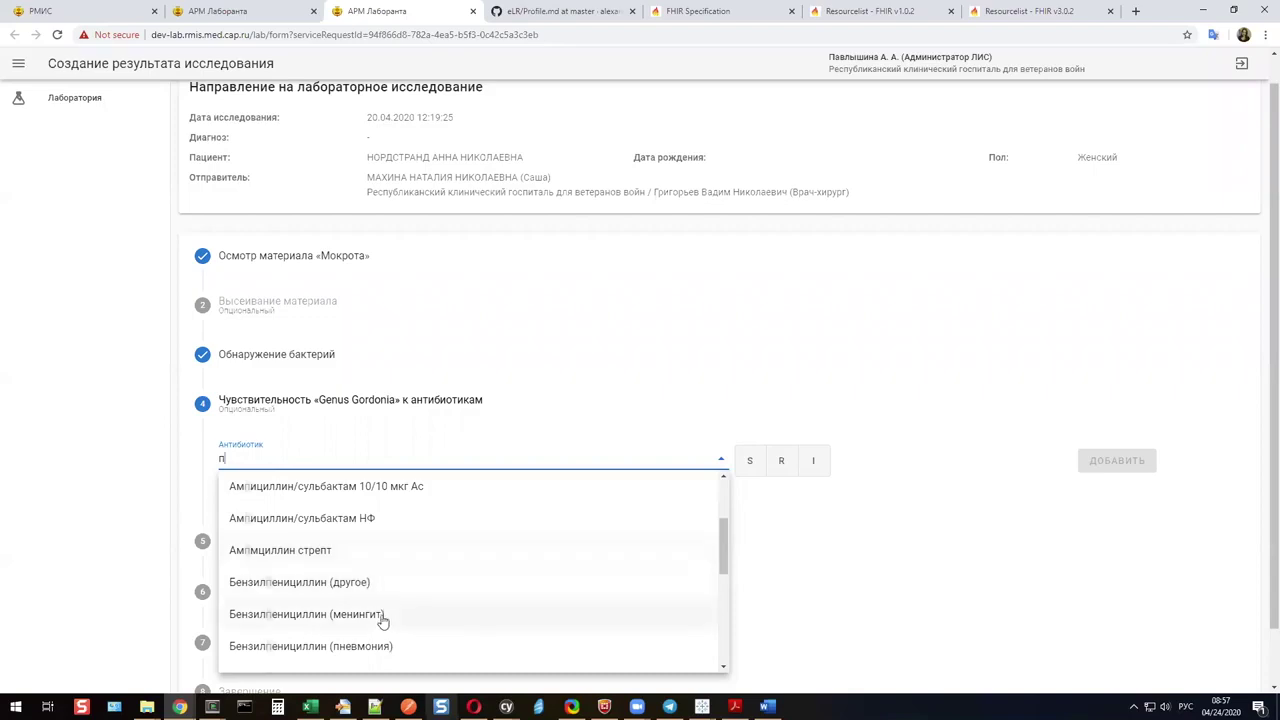
scroll(411, 545, up, 2)
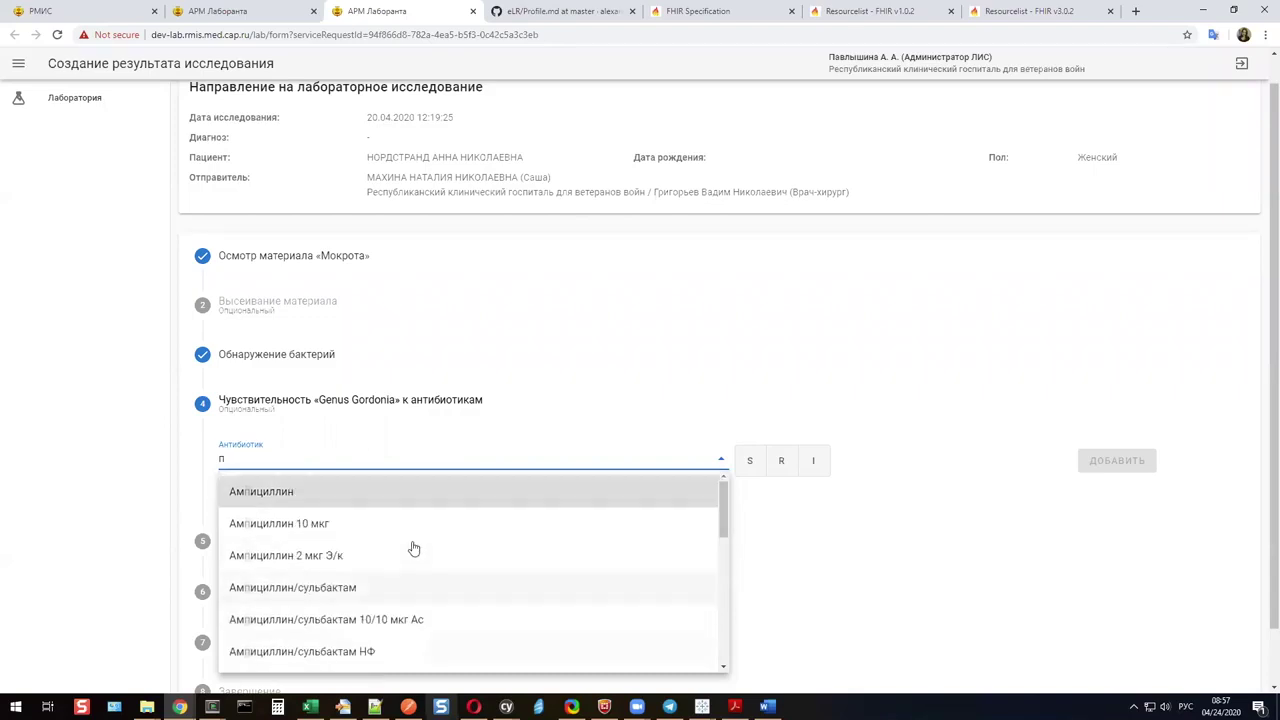
click(300, 524)
click(782, 462)
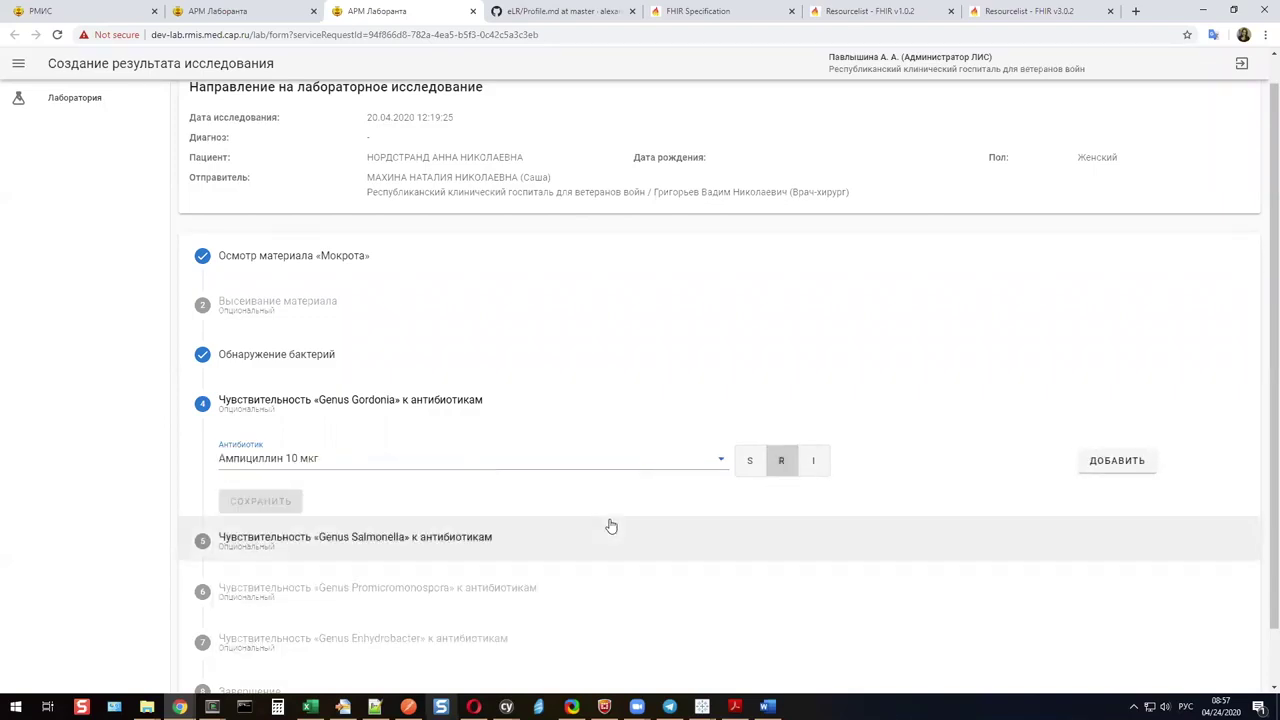
click(1116, 468)
click(929, 452)
text(18)
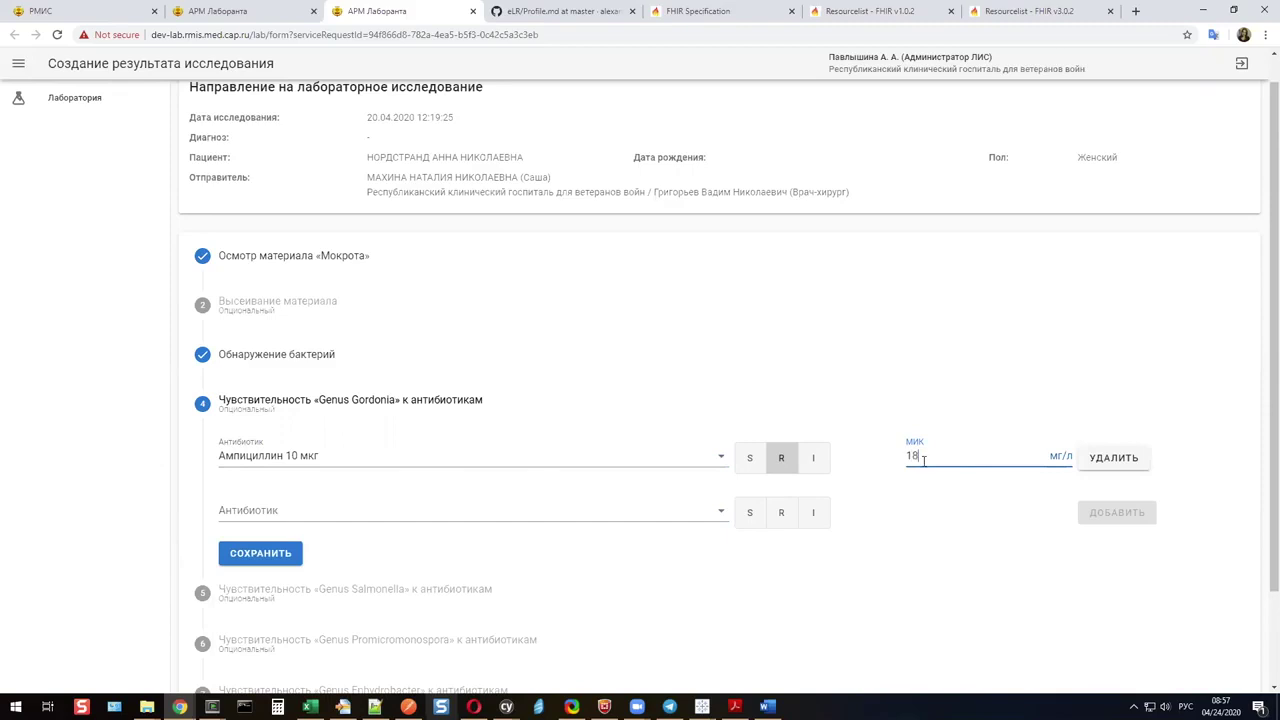
Add Ампициллин/сульбактам with rating S and МИК 5 мг/л to the «Genus Gordonia» sensitivities, and save them.
click(326, 518)
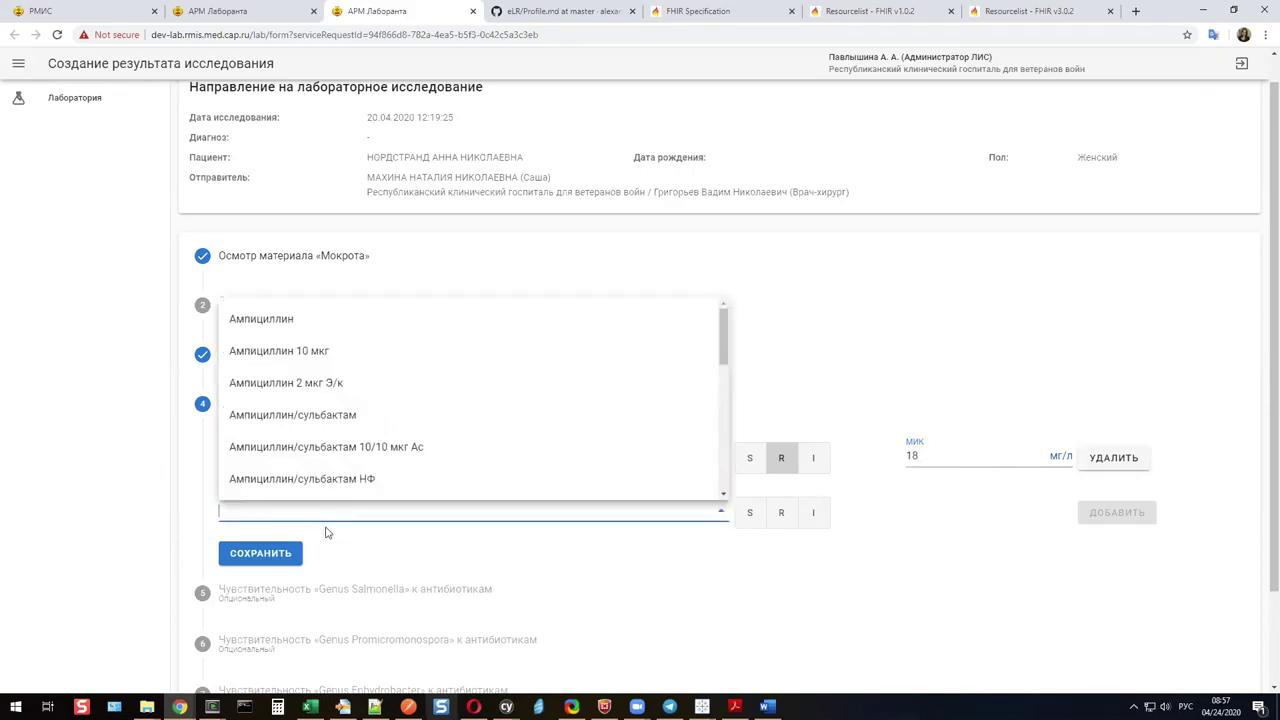
click(300, 415)
click(750, 513)
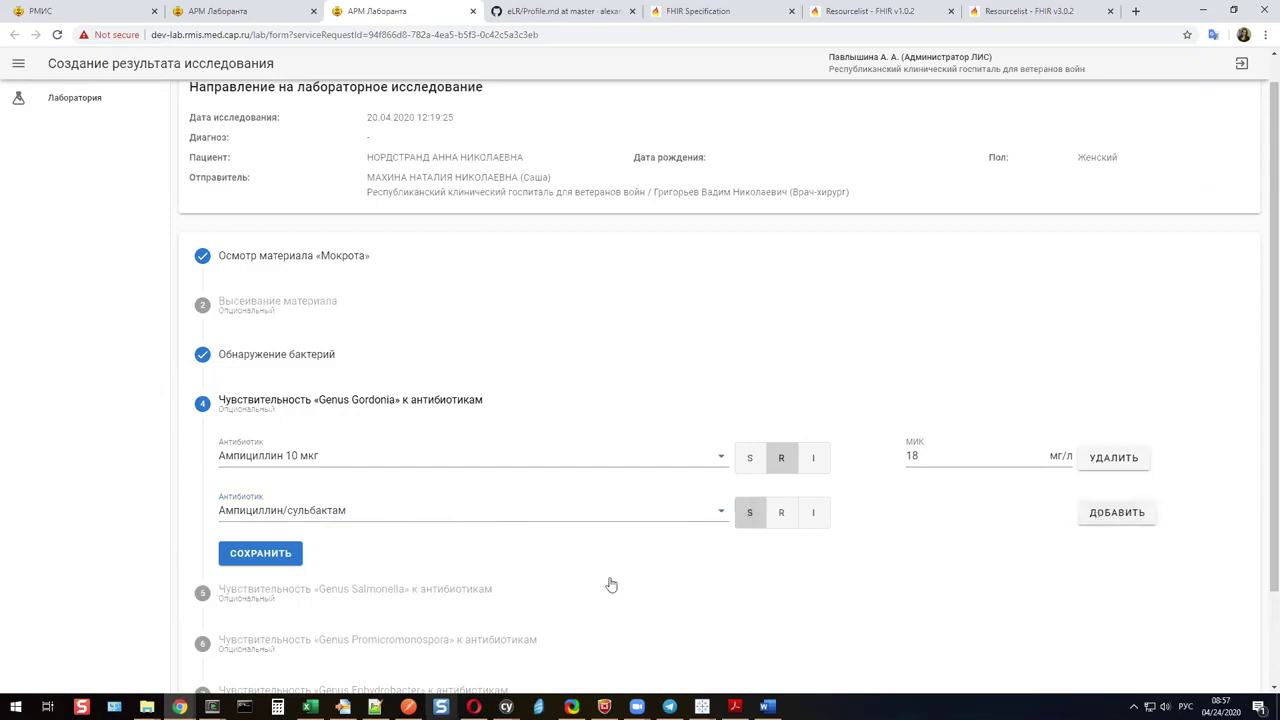
scroll(1020, 490, down, 1)
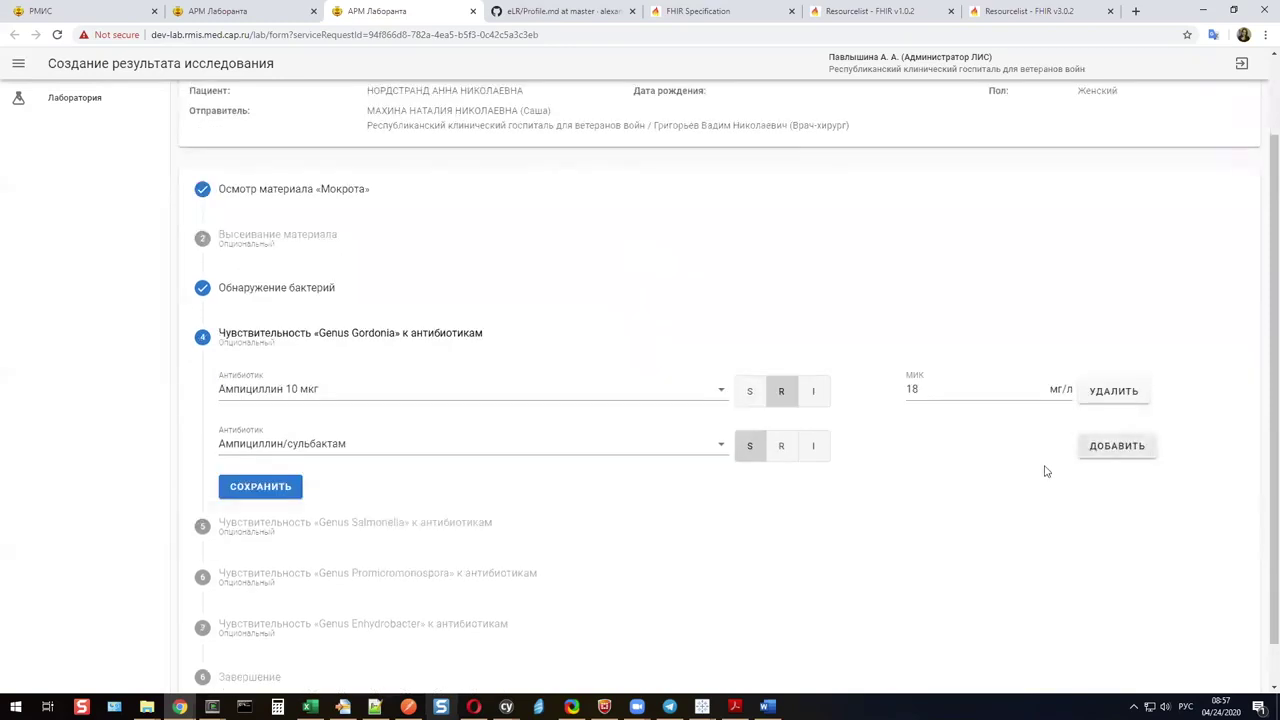
click(818, 453)
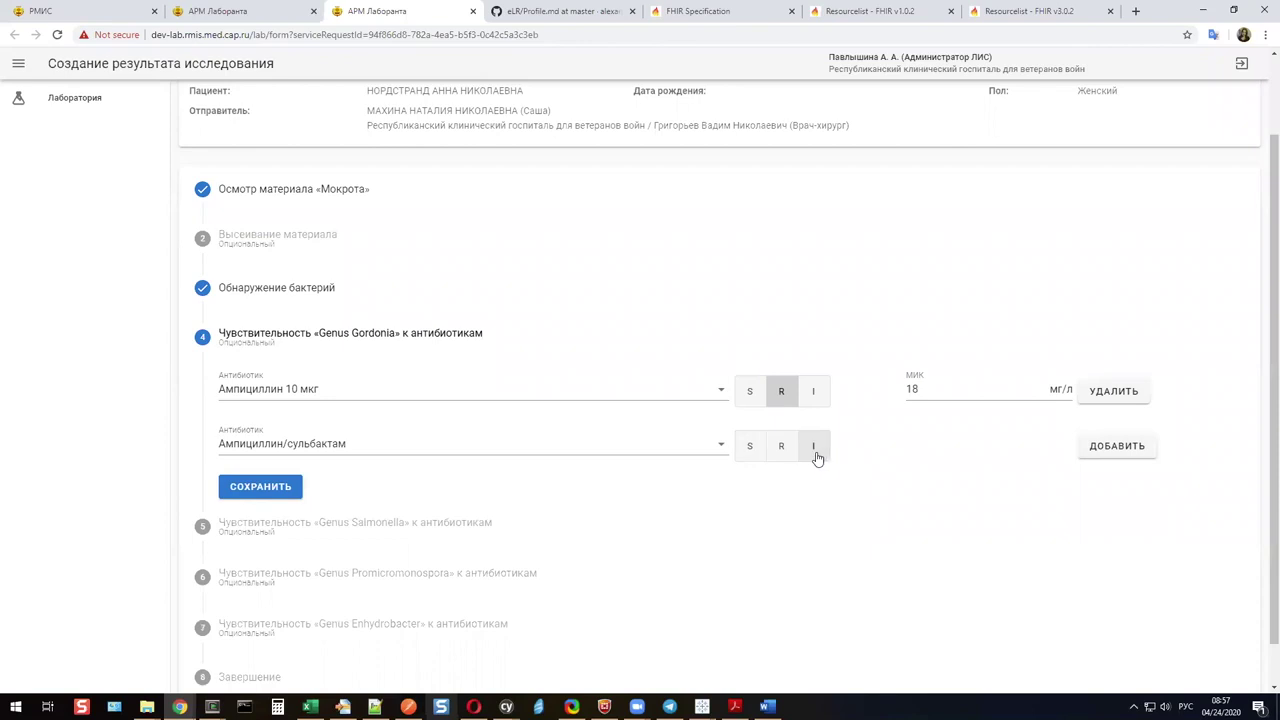
click(780, 452)
click(1100, 447)
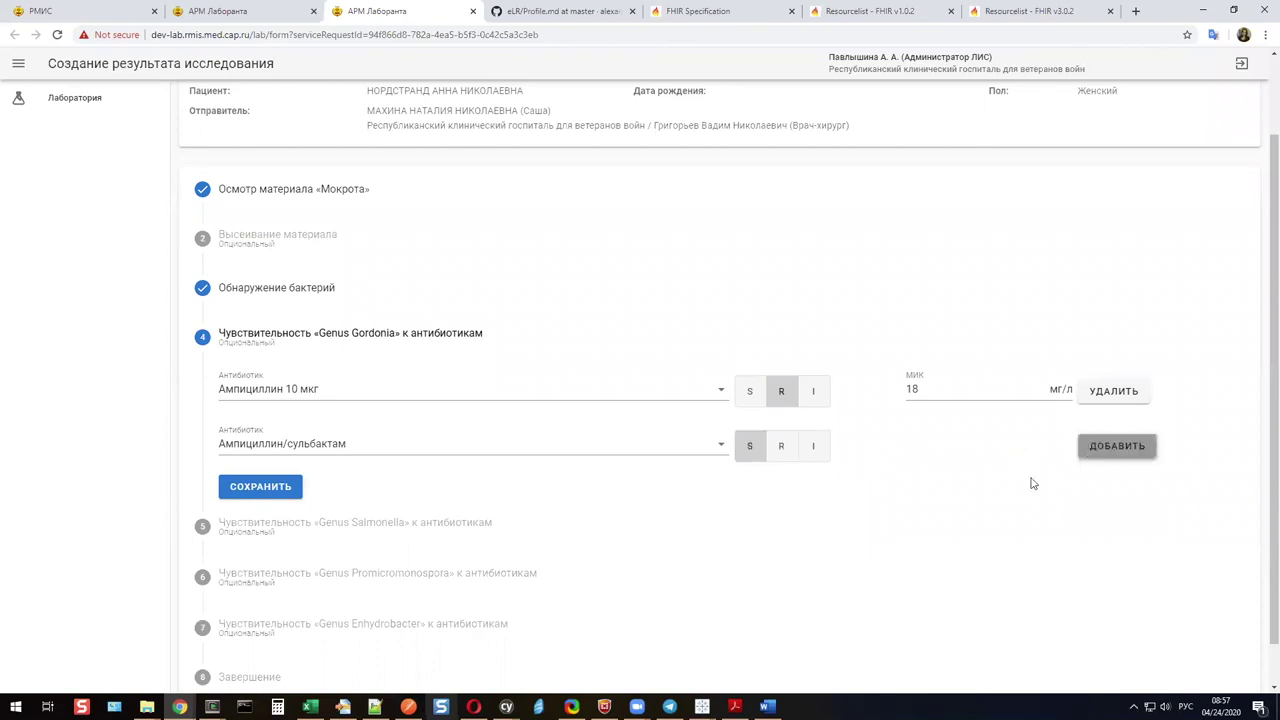
click(946, 437)
text(5)
click(241, 539)
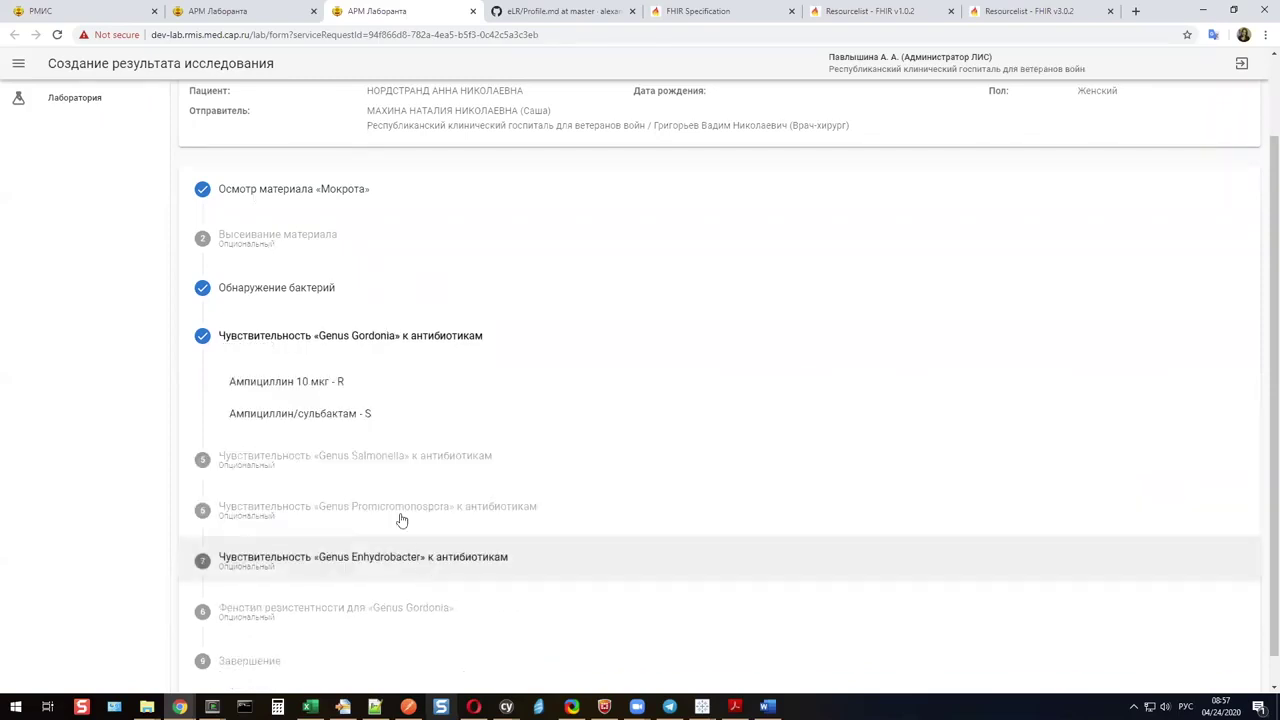
View the completion and «Genus Gordonia» resistance phenotype stages, and check the R rating saved for Ампициллин 10 мкг.
scroll(401, 520, down, 1)
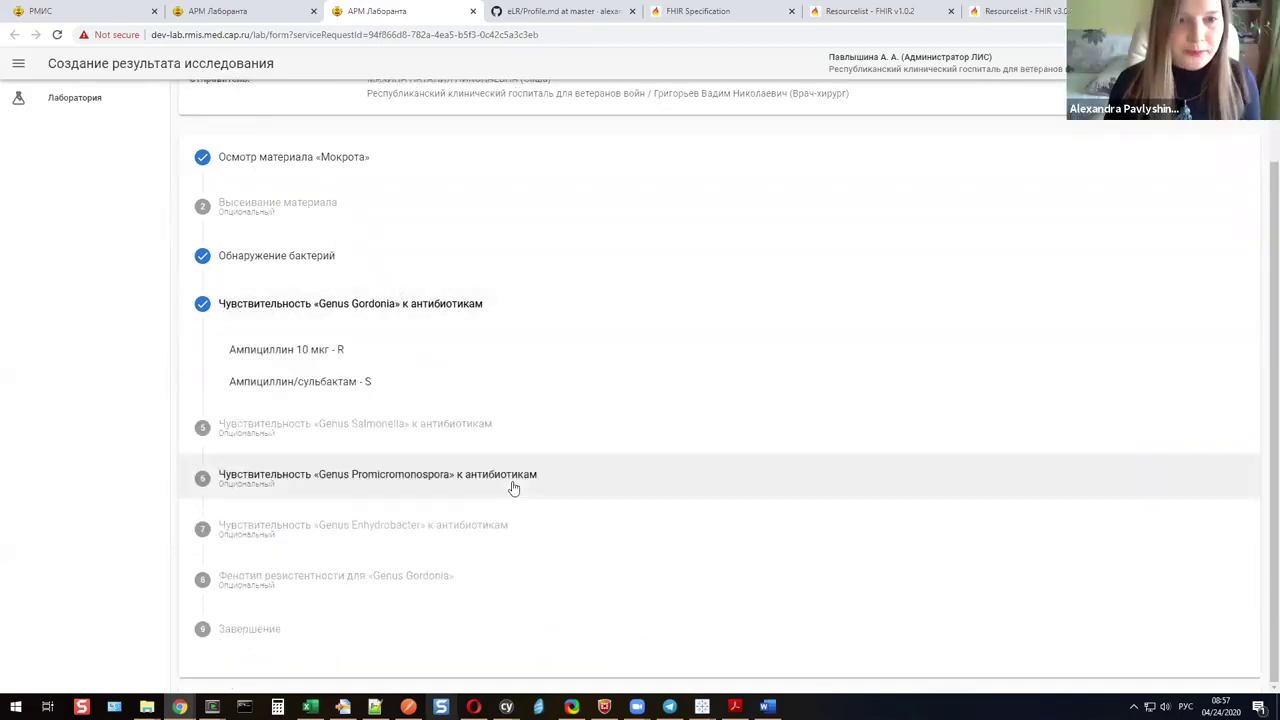
click(247, 635)
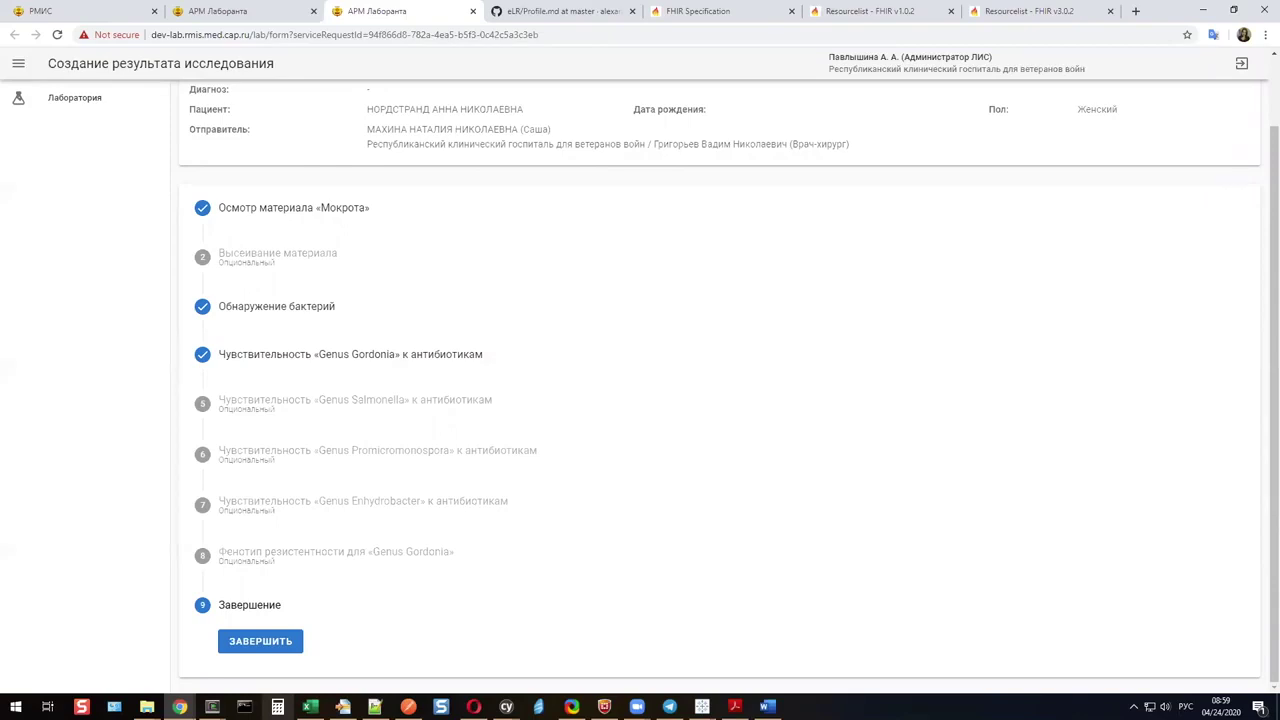
click(258, 557)
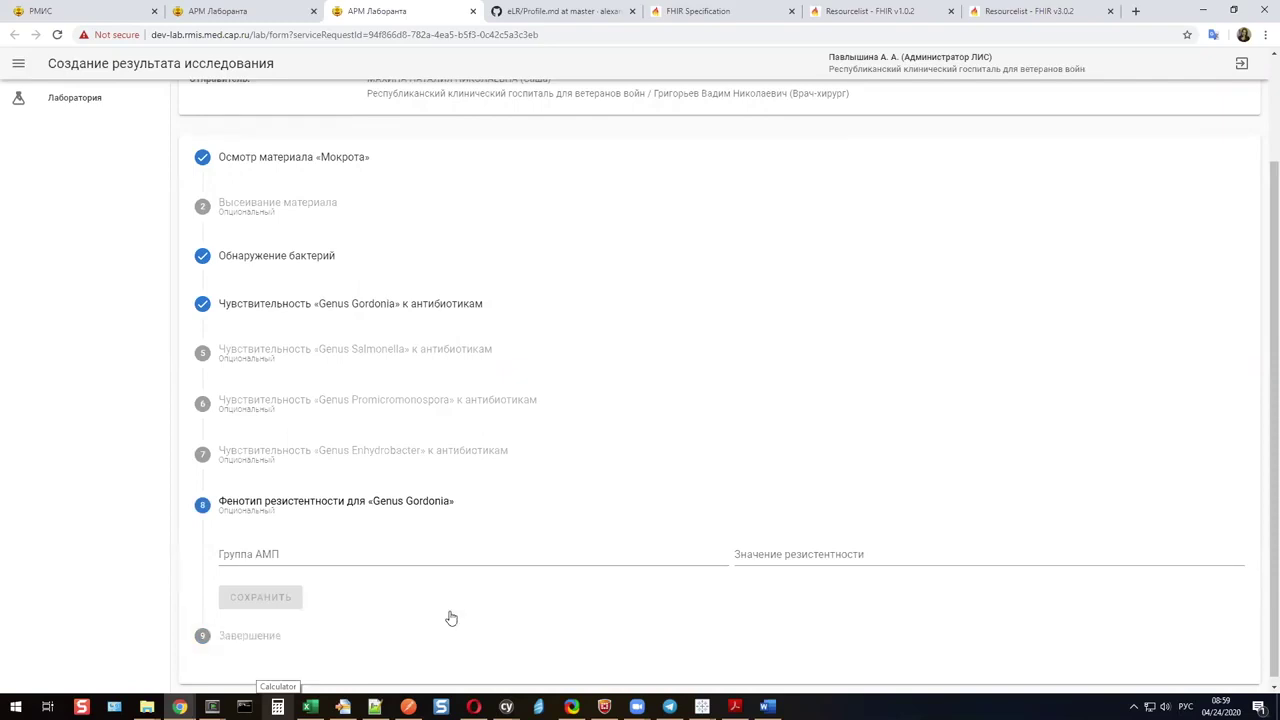
click(394, 315)
drag(348, 349, 332, 348)
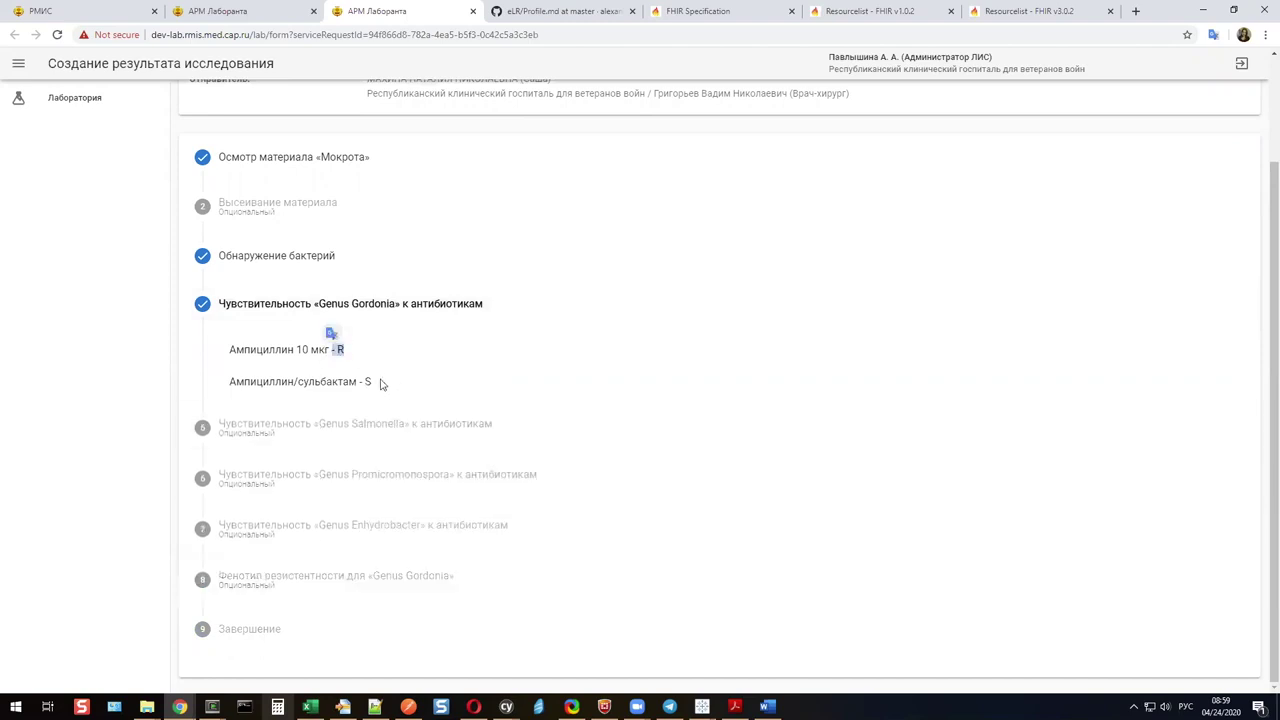
Return to Фенотип резистентности для «Genus Gordonia» and examine its Группа АМП entry.
click(357, 584)
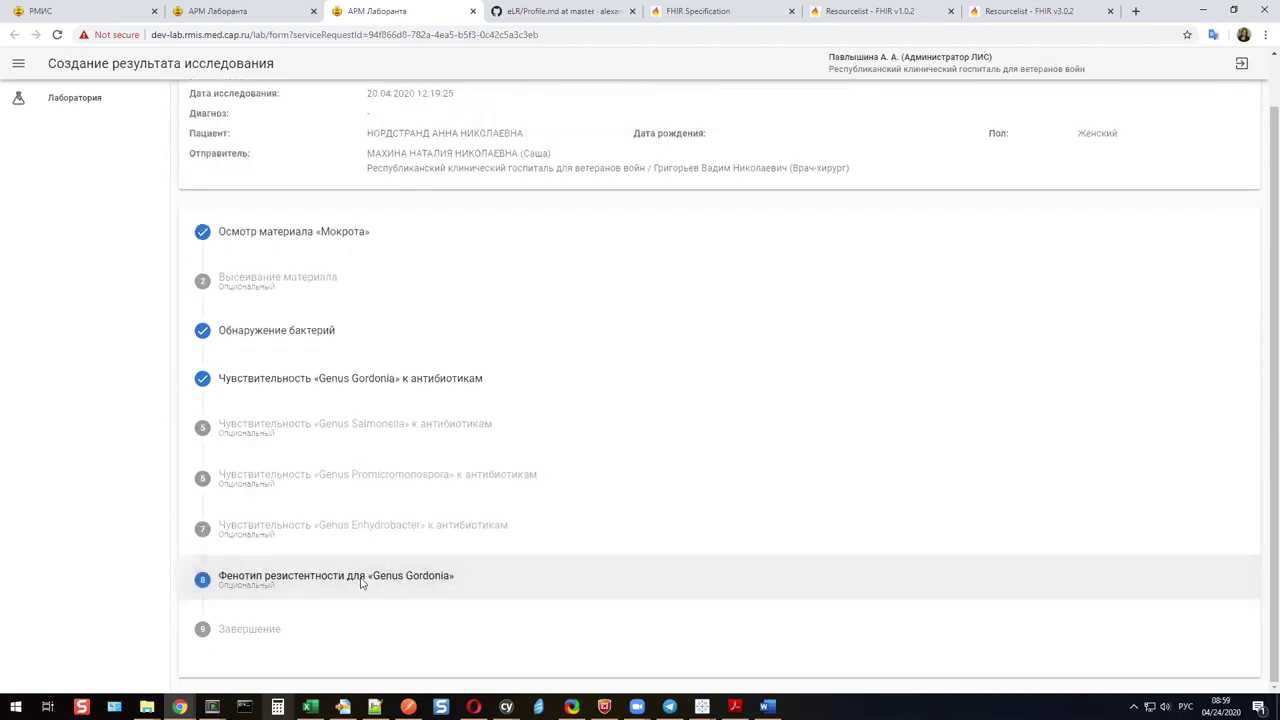
click(457, 546)
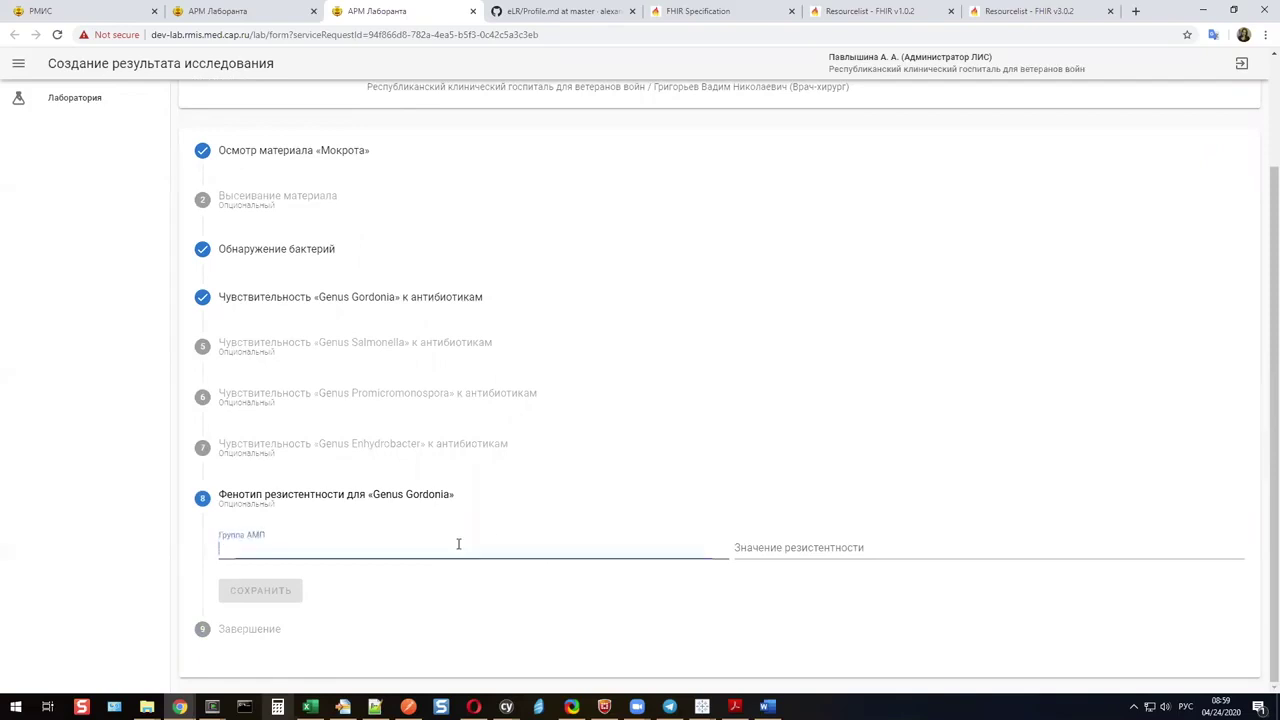
click(435, 576)
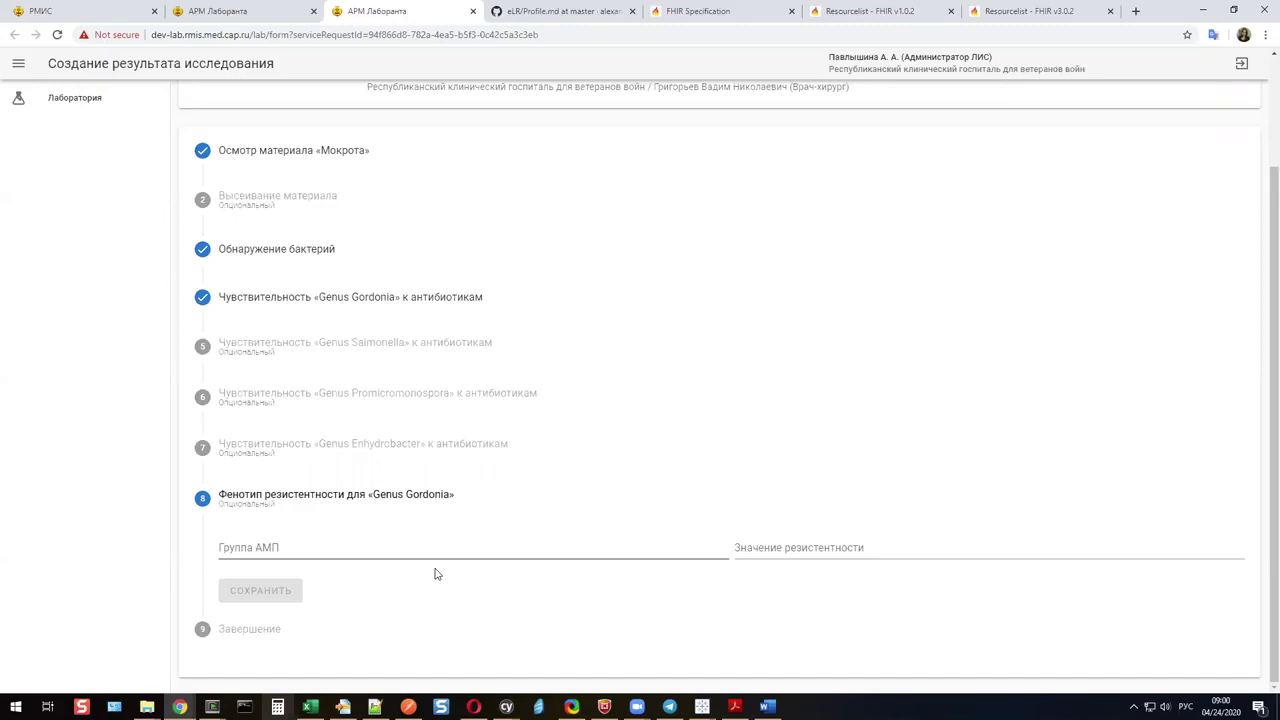
Switch to the eLR Profile.md page on GitHub and view the PlanDefinition diagram for Общий анализ крови (базовый).
click(408, 706)
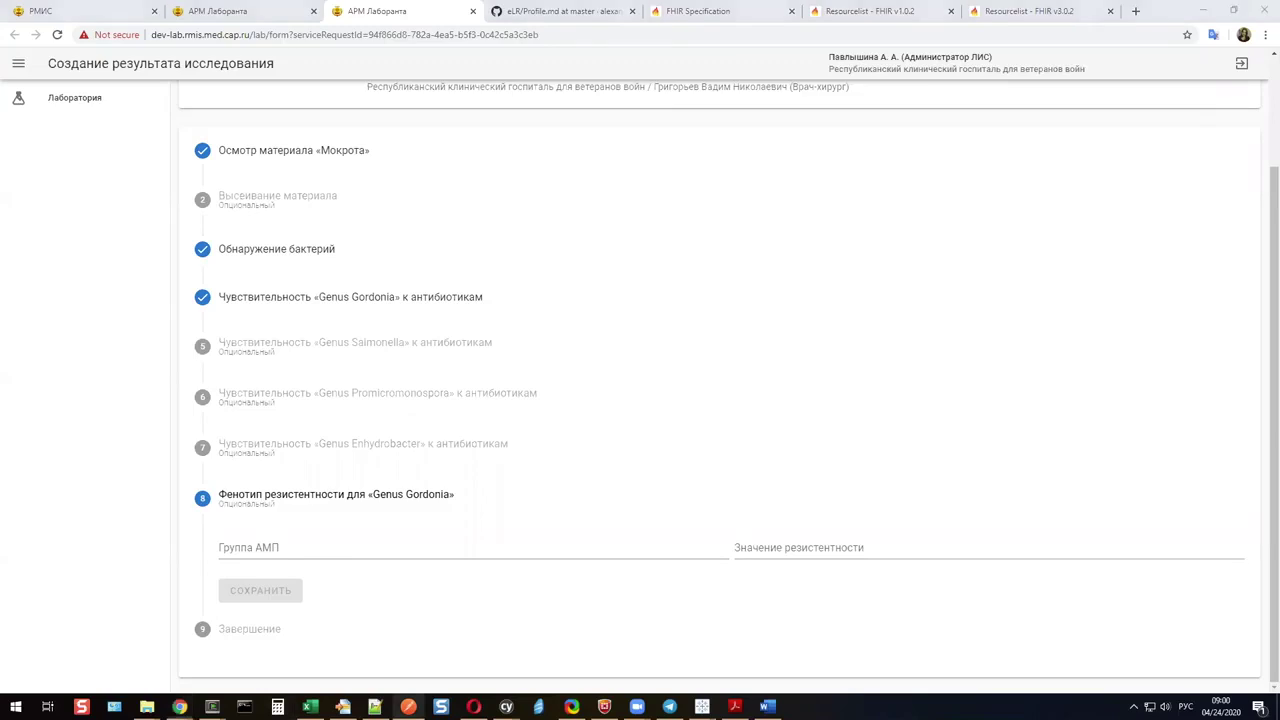
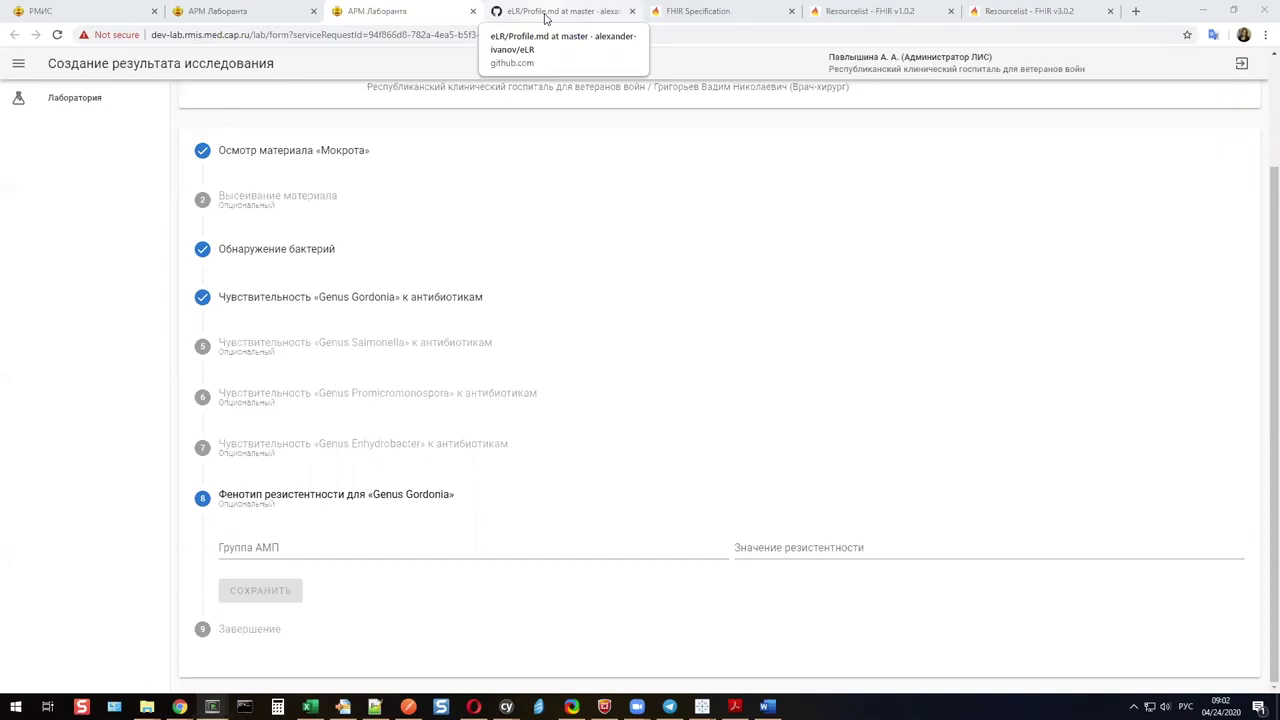
click(545, 17)
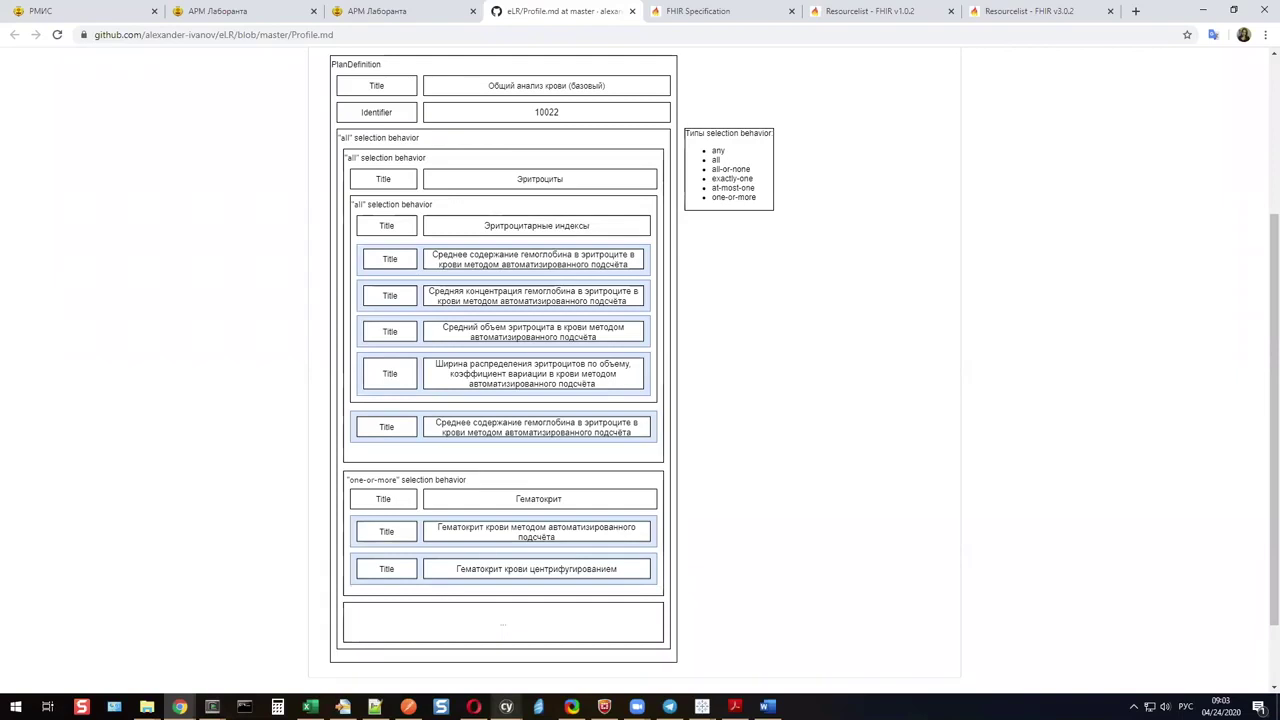
click(669, 706)
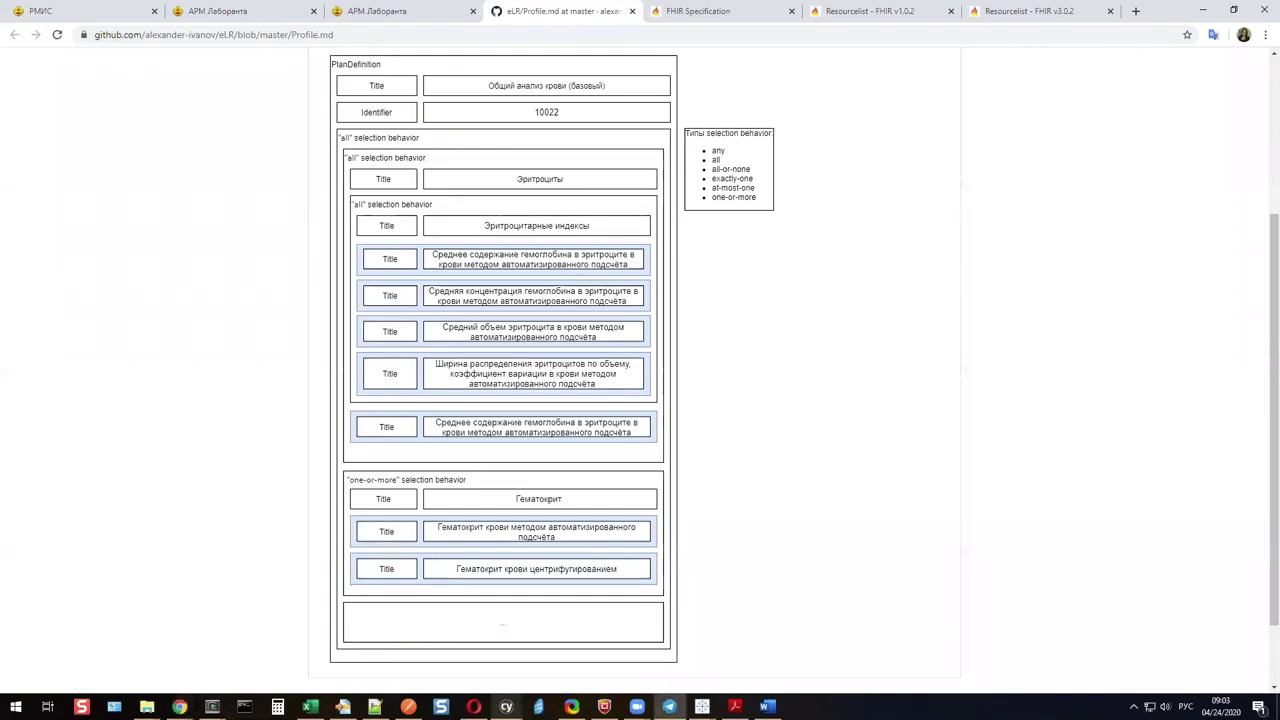